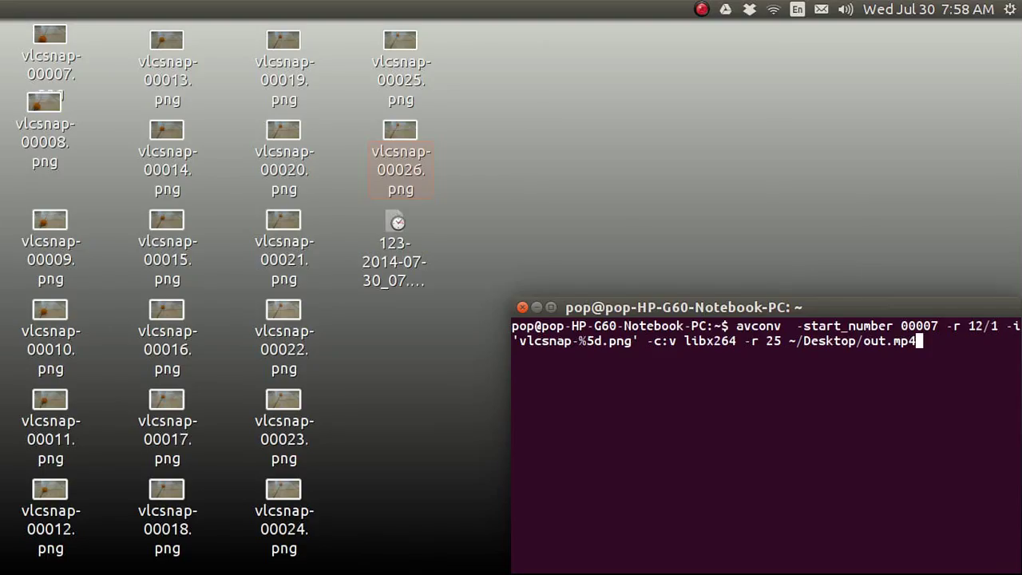
Run the prepared avconv command that encodes the vlcsnap PNG sequence into ~/Desktop/out.mp4, and close the terminal
{"action": "key", "text": "Return"}
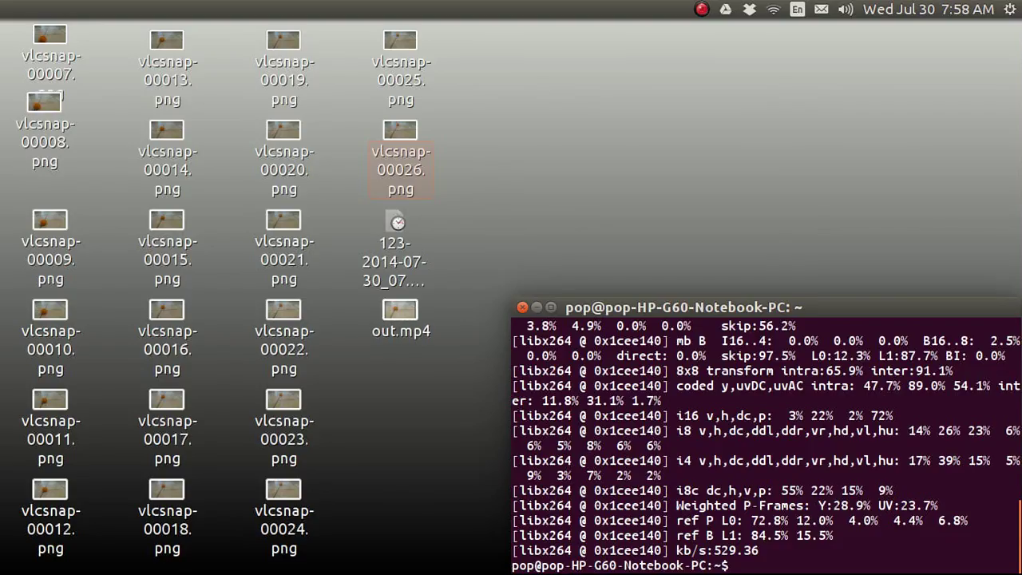
{"action": "left_click", "coordinate": [400, 316]}
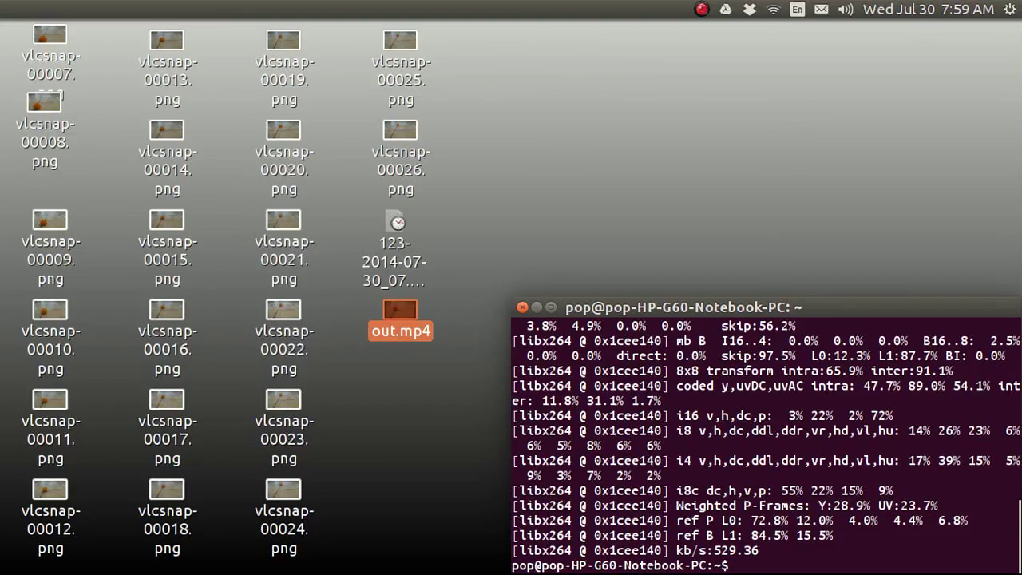
{"action": "left_click", "coordinate": [522, 307]}
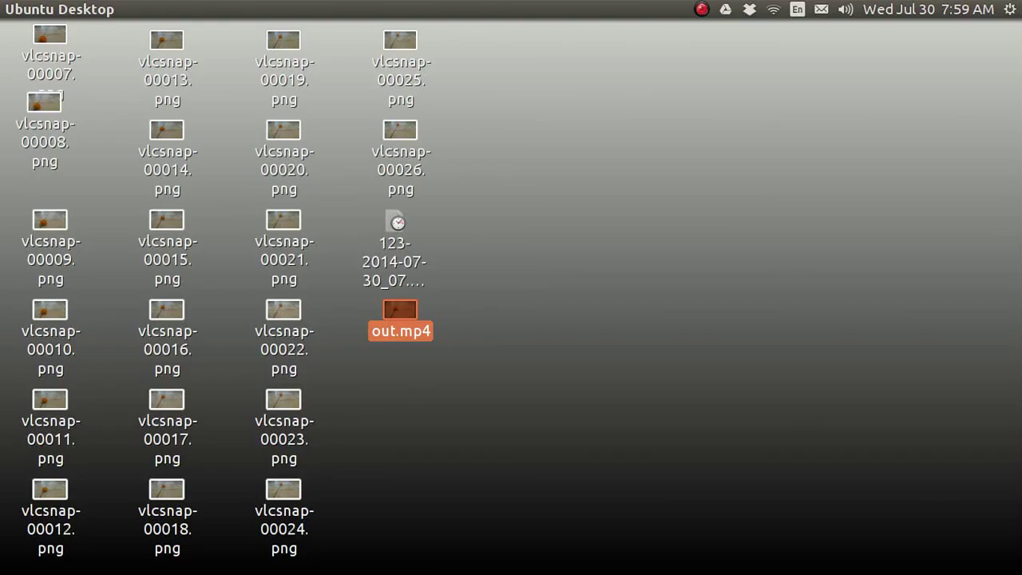
Switch to VLC, set the capture device's video device name to /dev/video0 and start playing the webcam
{"action": "mouse_move", "coordinate": [29, 261]}
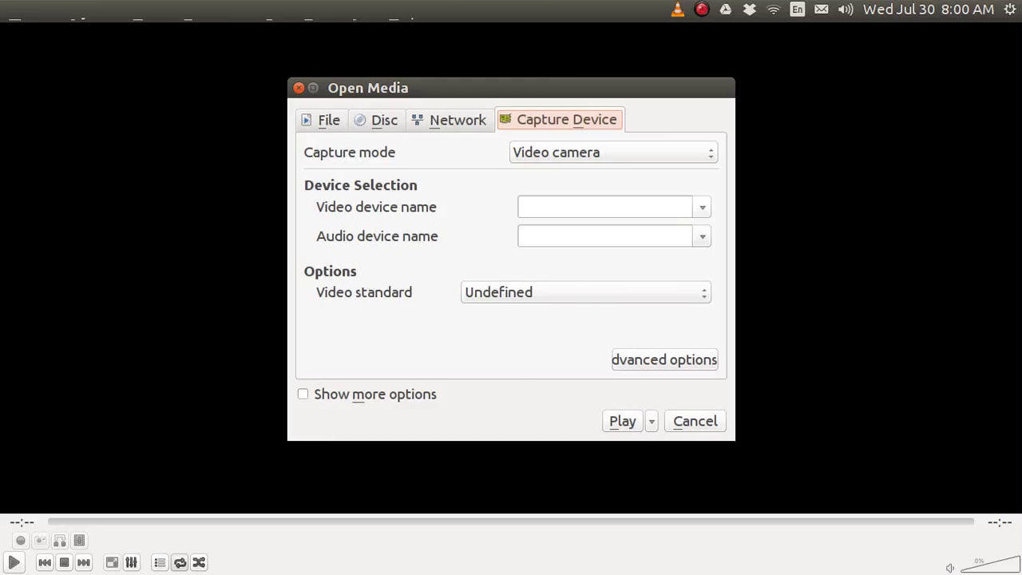
{"action": "left_click", "coordinate": [702, 207]}
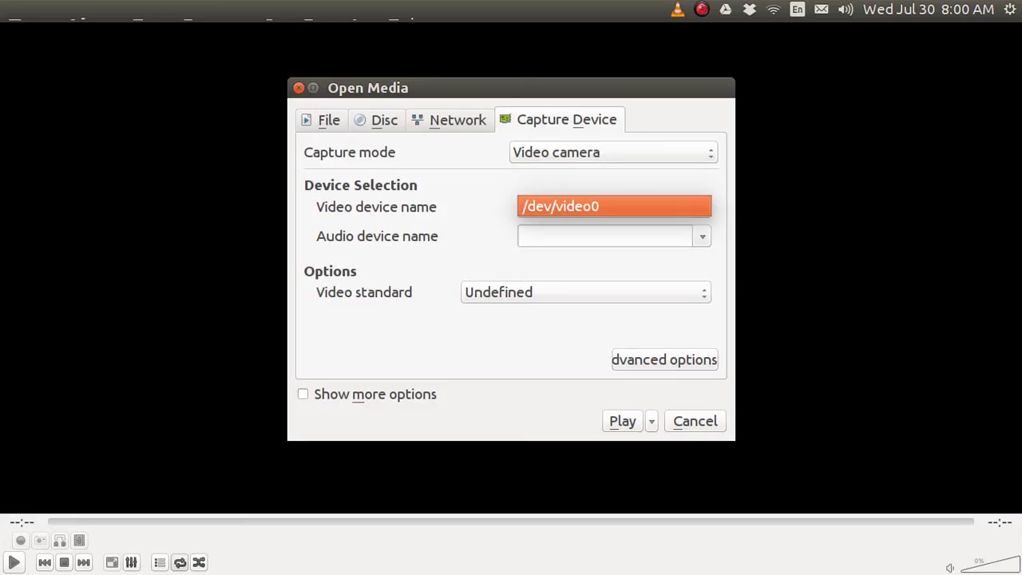
{"action": "key", "text": "Return"}
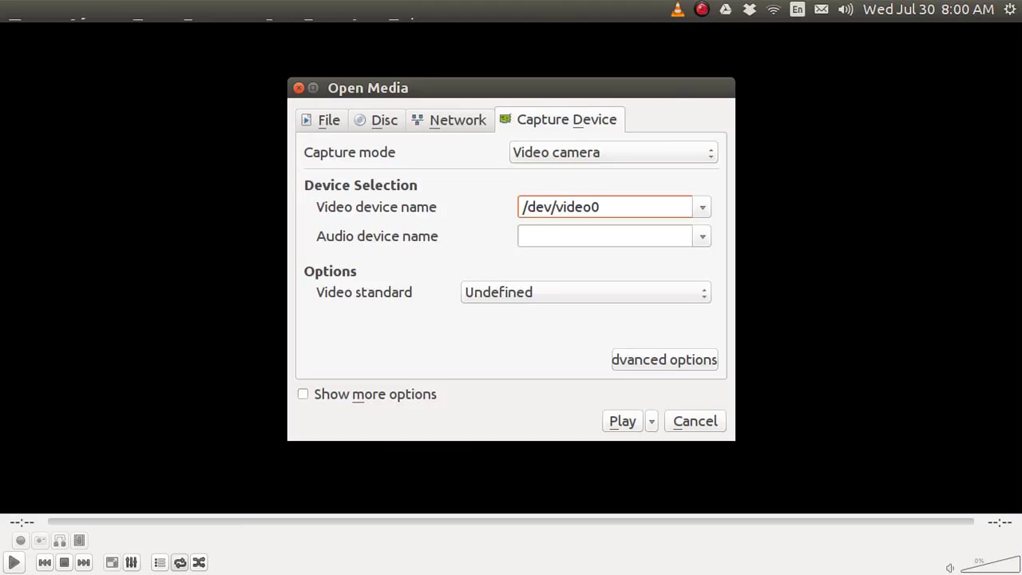
{"action": "key", "text": "Return"}
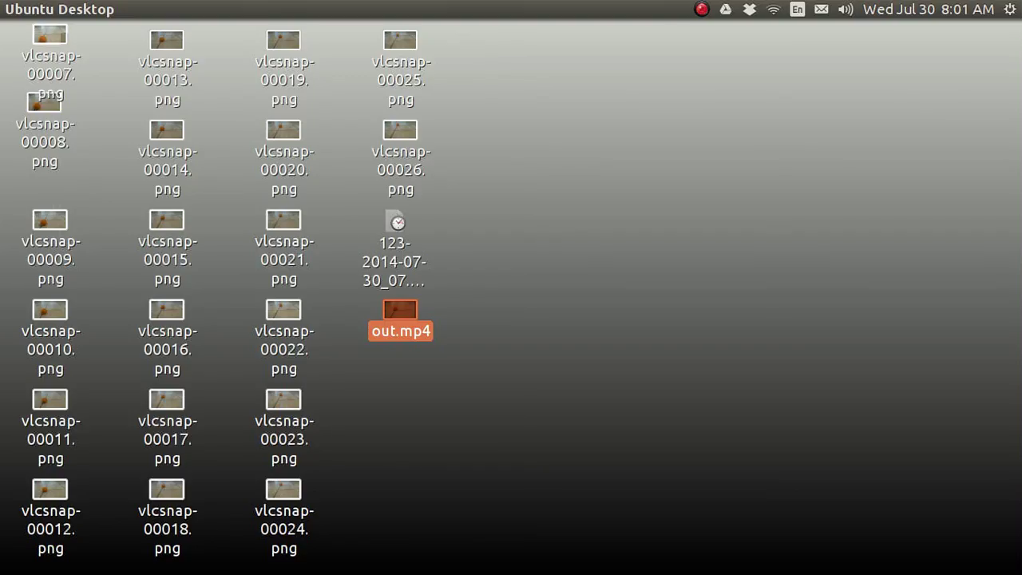
Review the video snapshot settings in VLC's preferences and search the hotkeys for "sn"
{"action": "mouse_move", "coordinate": [1, 287]}
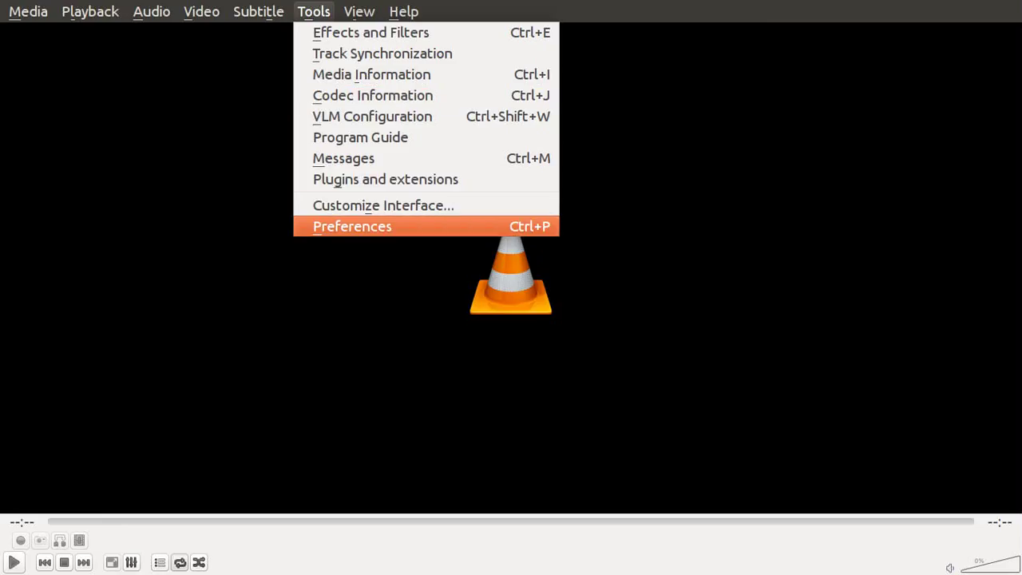
{"action": "key", "text": "Return"}
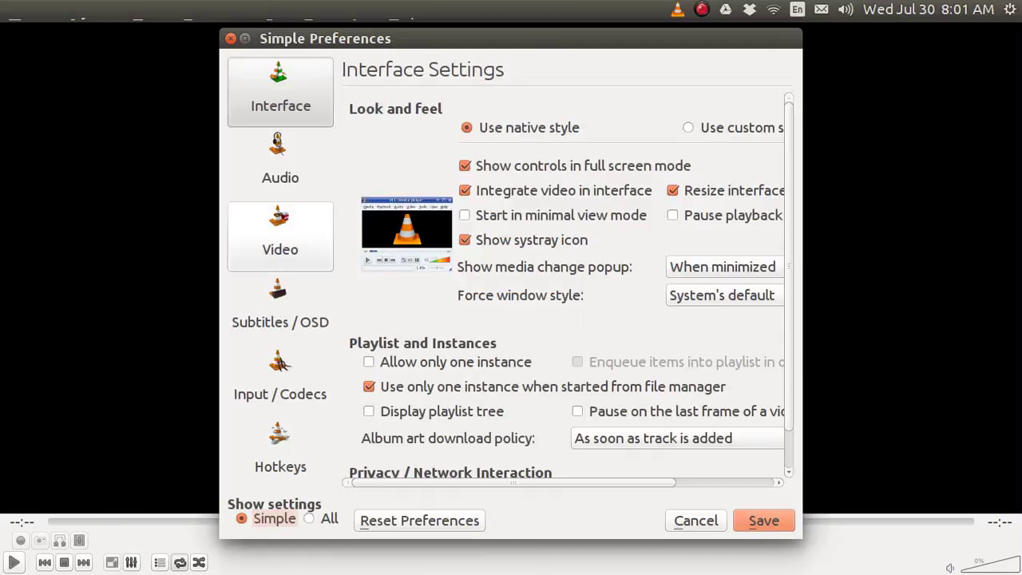
{"action": "left_click", "coordinate": [281, 236]}
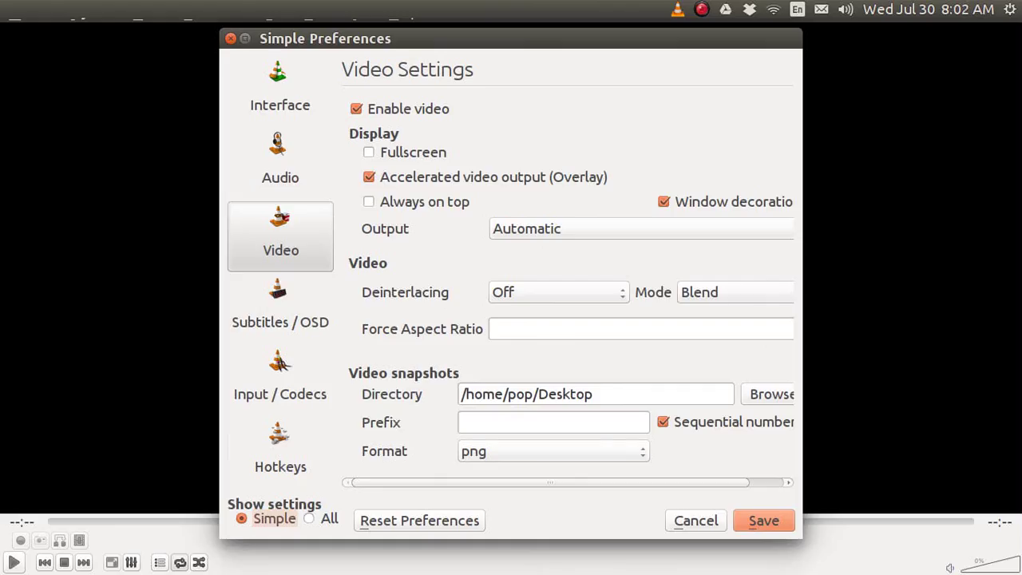
{"action": "left_click", "coordinate": [280, 452]}
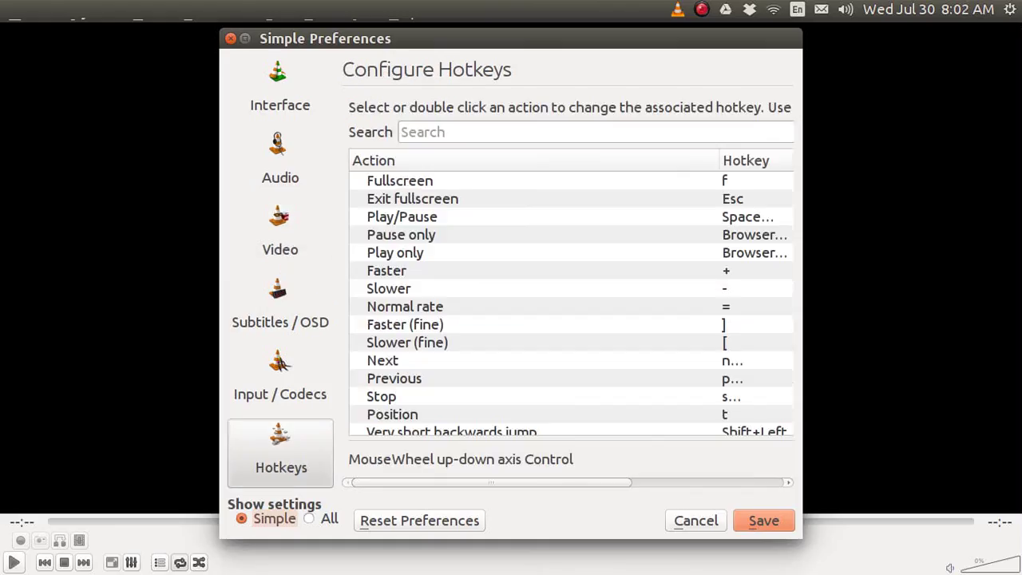
{"action": "left_click", "coordinate": [423, 132]}
{"action": "type", "text": "sn"}
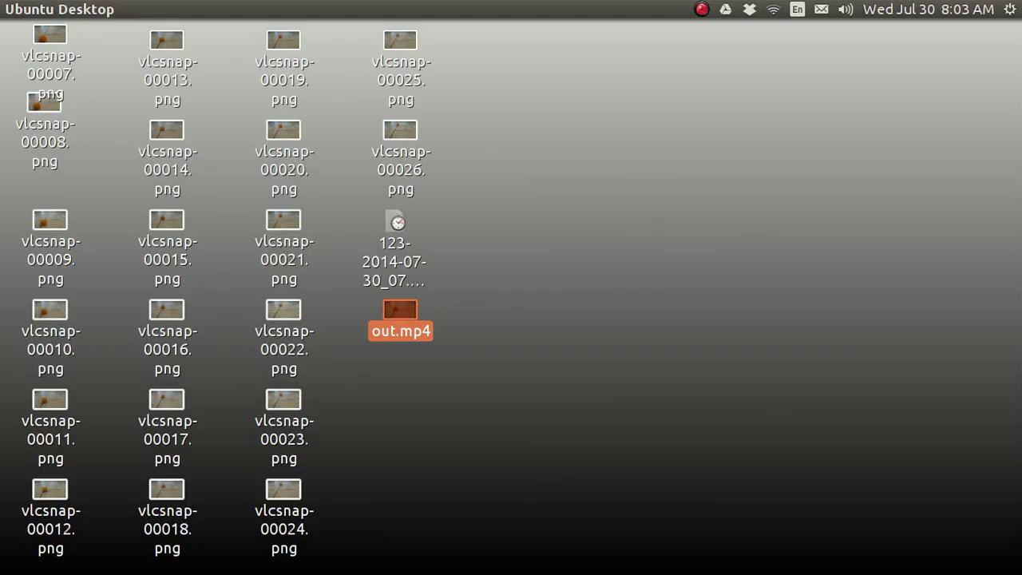
Open the "vlc webcam" custom keyboard shortcut in the Ubuntu system settings
{"action": "left_click", "coordinate": [1010, 9]}
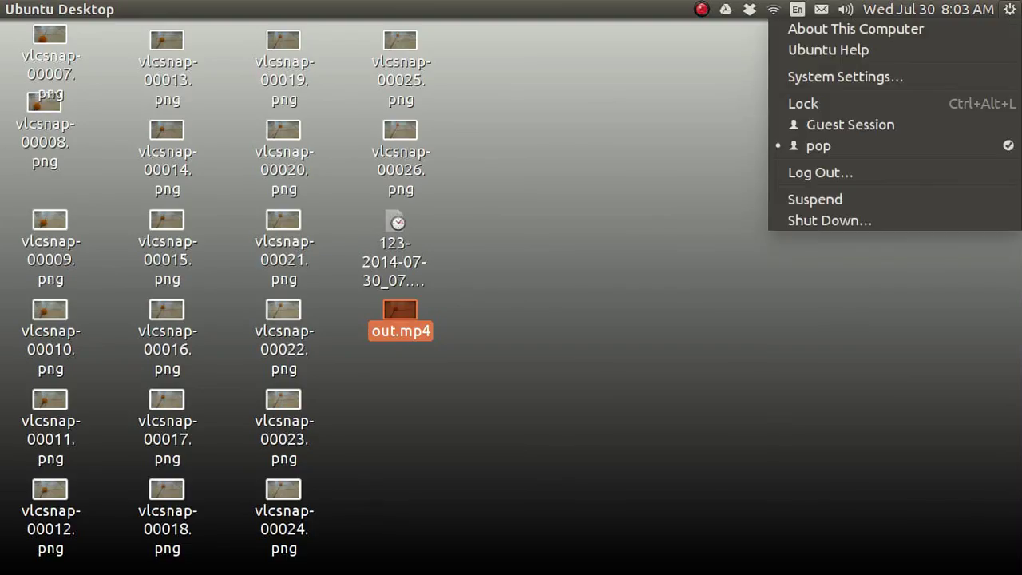
{"action": "key", "text": "Return"}
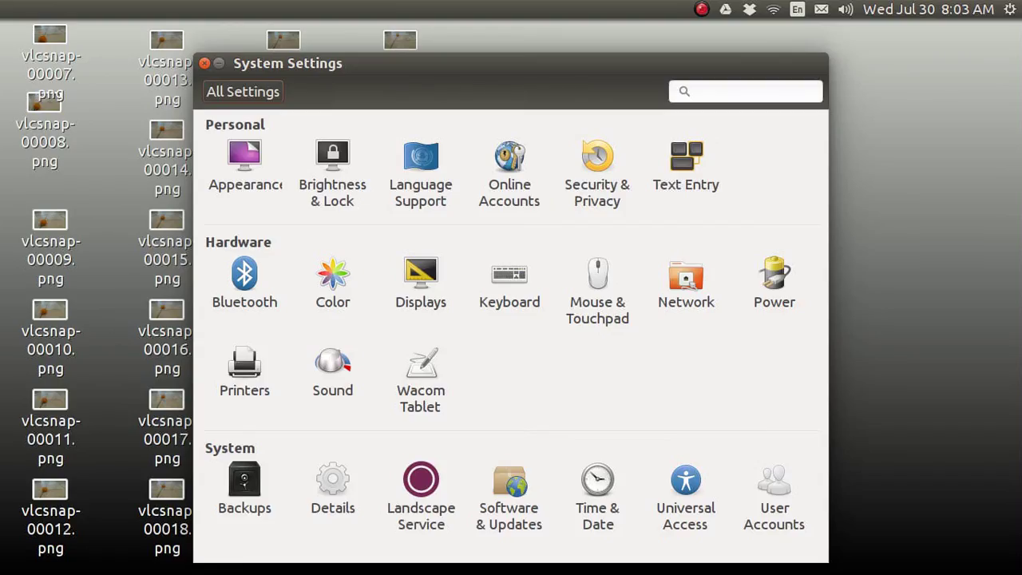
{"action": "left_click", "coordinate": [510, 283]}
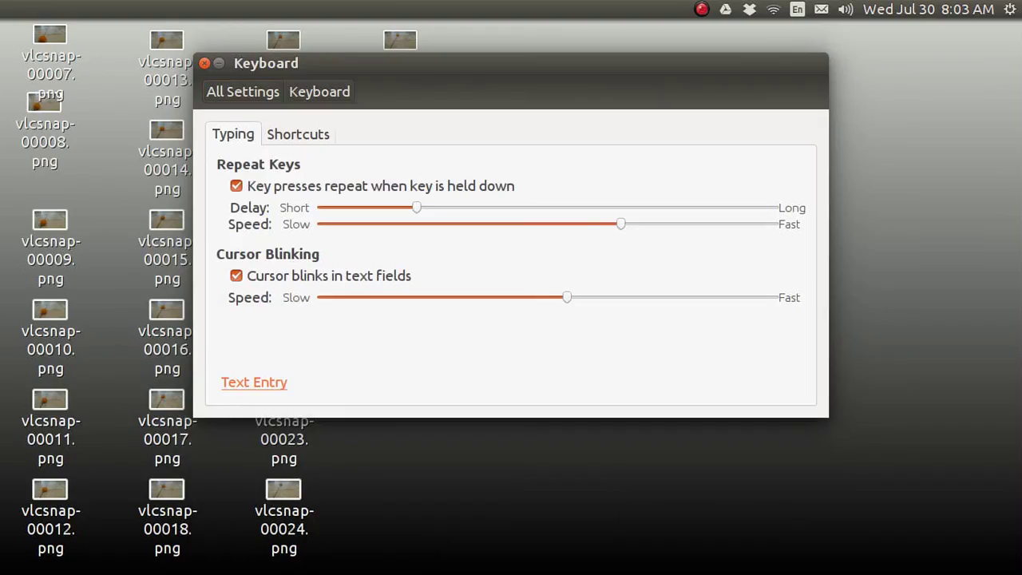
{"action": "key", "text": "ctrl+Page_Down"}
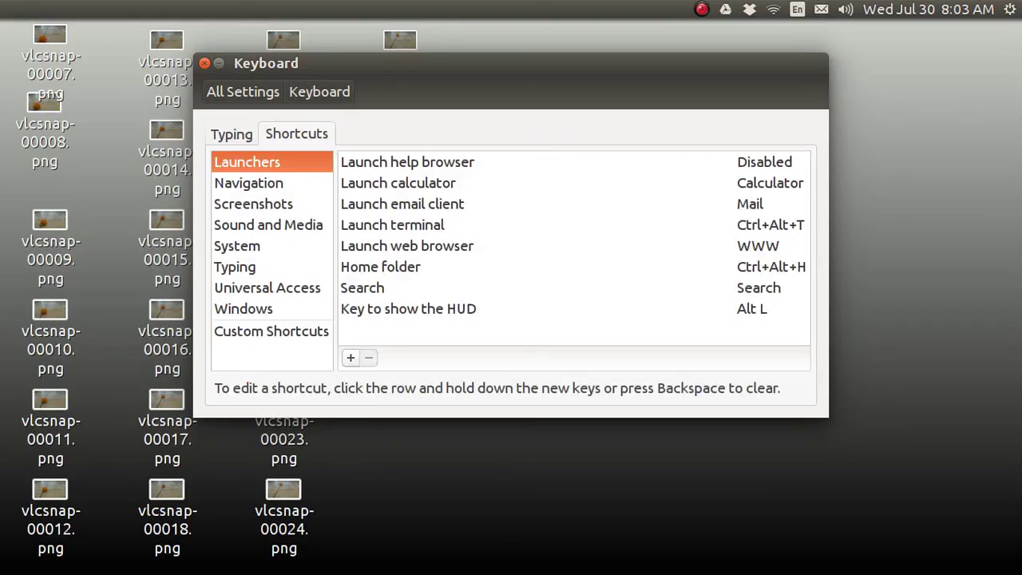
{"action": "left_click", "coordinate": [271, 331]}
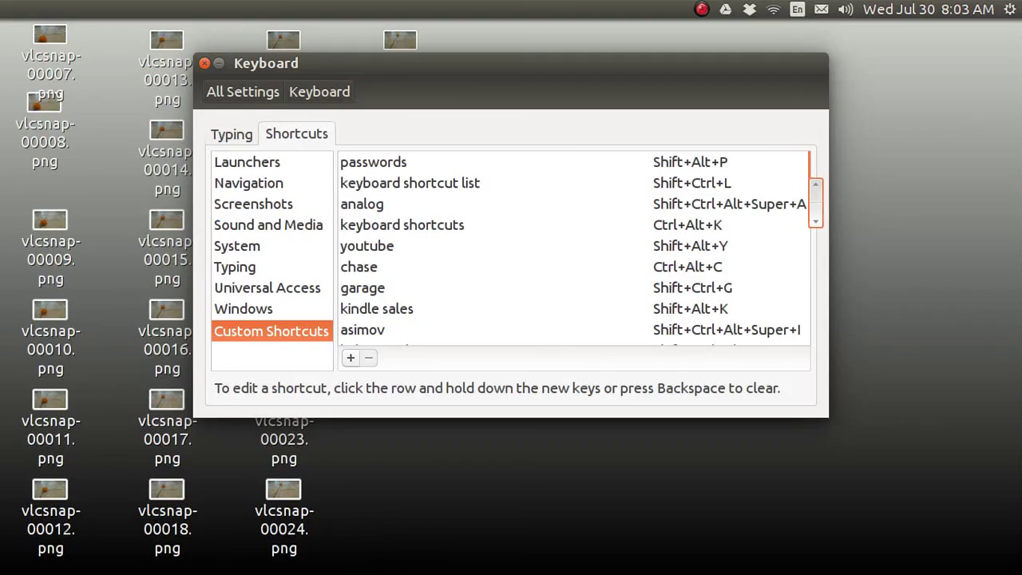
{"action": "scroll", "coordinate": [574, 249], "scroll_direction": "down", "scroll_amount": 5}
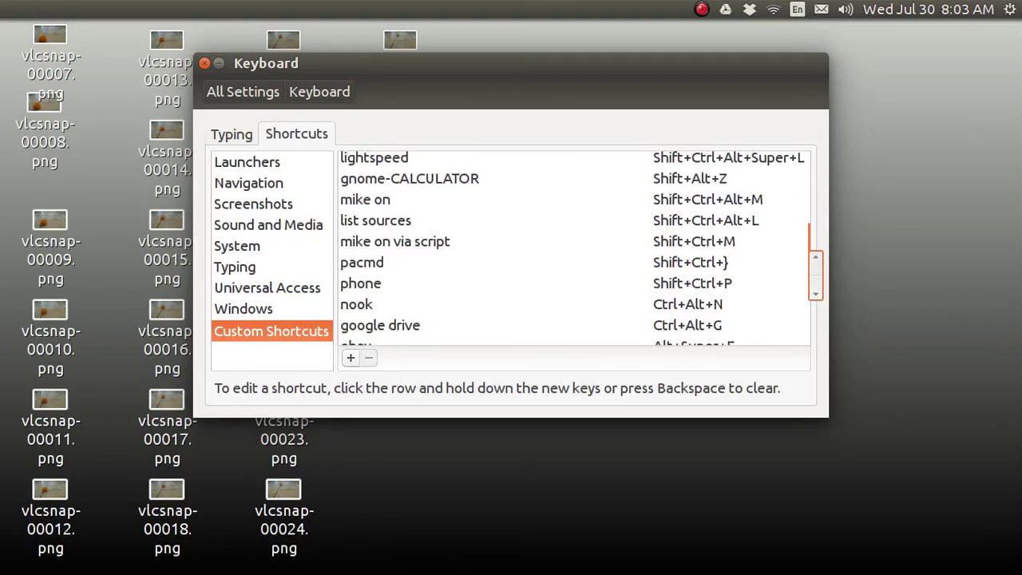
{"action": "scroll", "coordinate": [575, 248], "scroll_direction": "down", "scroll_amount": 3}
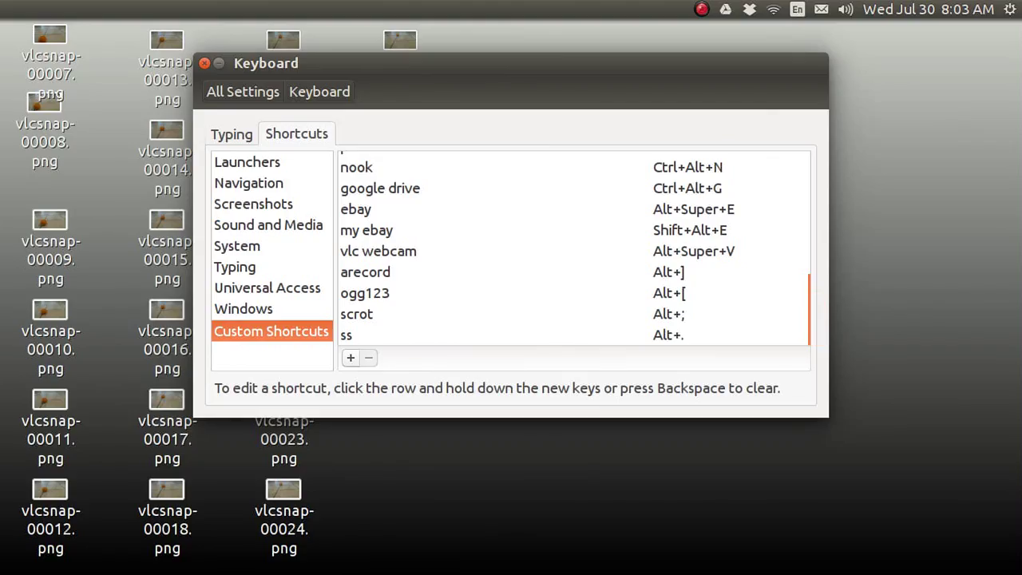
{"action": "double_click", "coordinate": [378, 250]}
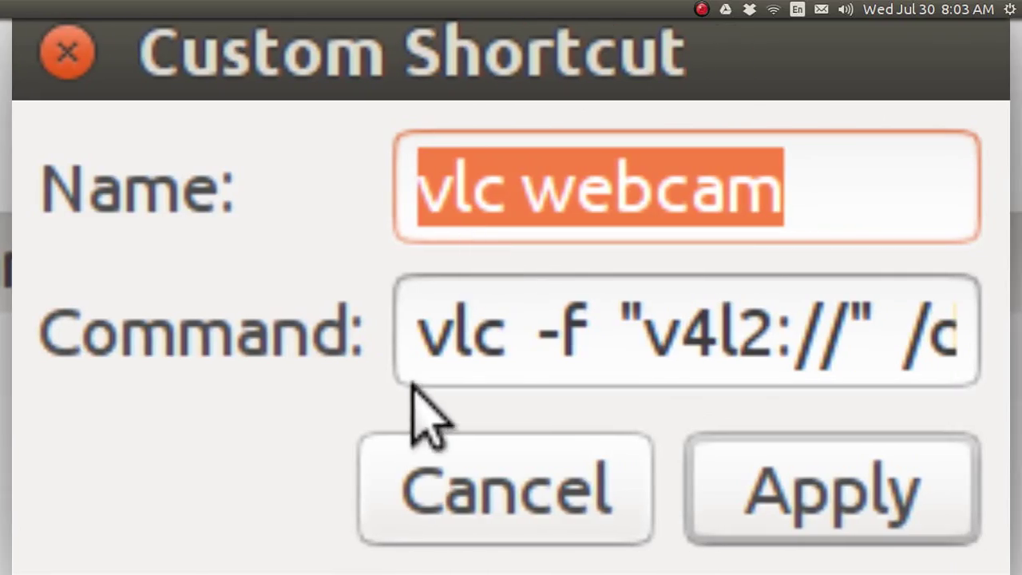
Read through the full command of the "vlc webcam" shortcut, leave it without applying changes and close the keyboard settings
{"action": "left_click", "coordinate": [455, 349]}
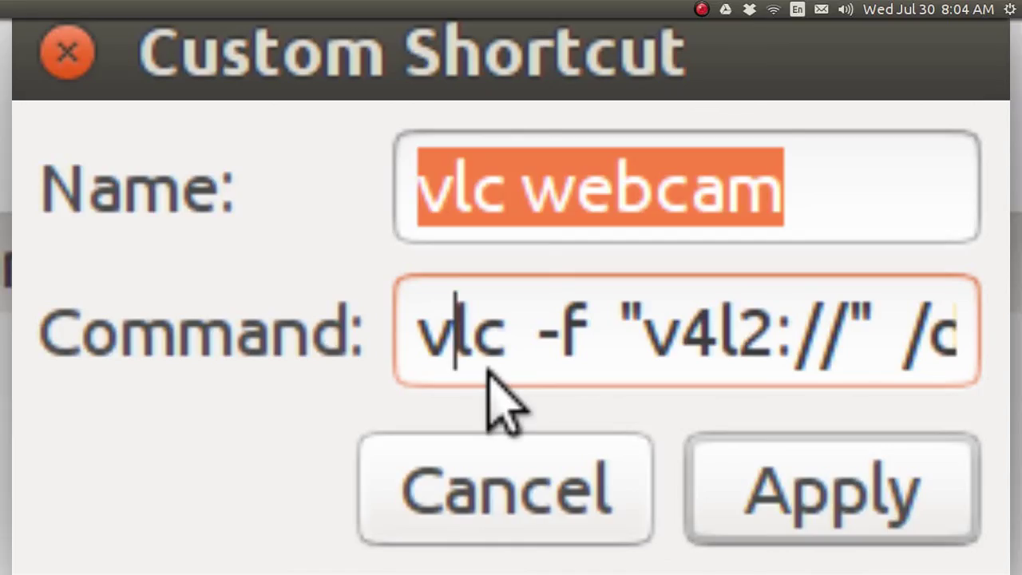
{"action": "key", "text": "Right"}
{"action": "key", "text": "Right"}
{"action": "key", "text": "Right"}
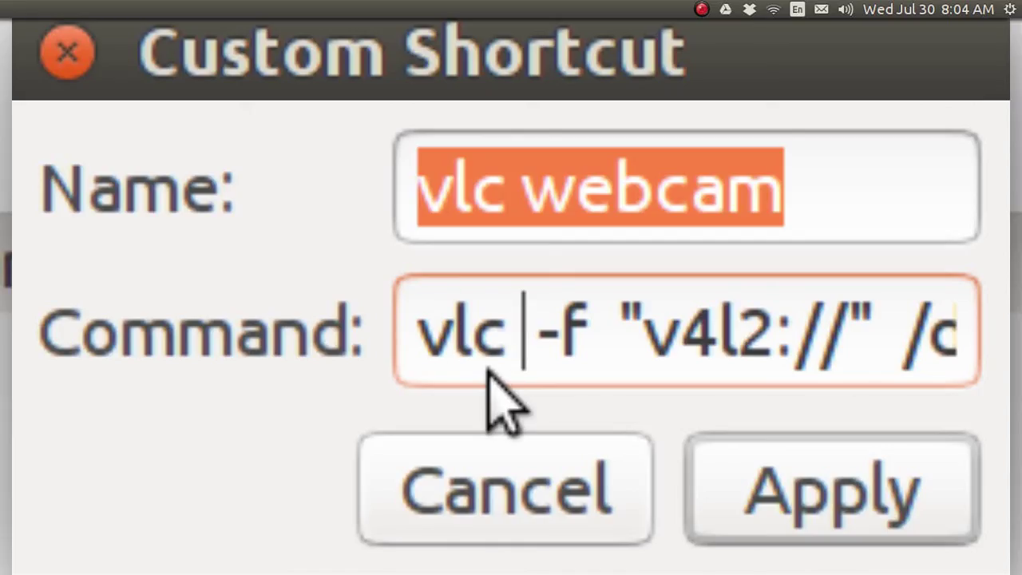
{"action": "key", "text": "Right"}
{"action": "key", "text": "Right"}
{"action": "key", "text": "Right"}
{"action": "key", "text": "Right"}
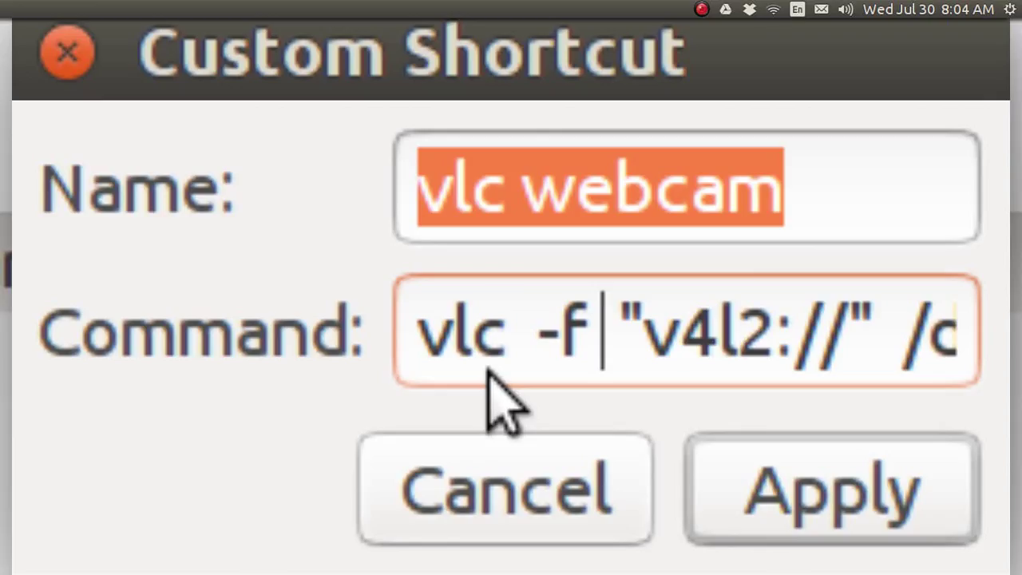
{"action": "key", "text": "Right"}
{"action": "key", "text": "Right"}
{"action": "key", "text": "Right"}
{"action": "key", "text": "Right"}
{"action": "key", "text": "Right"}
{"action": "key", "text": "Right"}
{"action": "key", "text": "Right"}
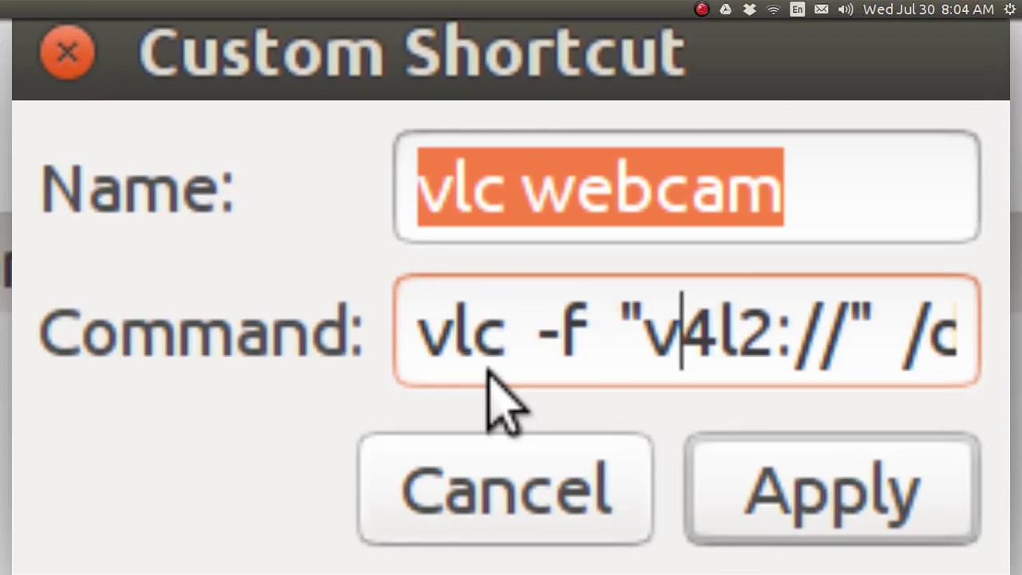
{"action": "key", "text": "Right"}
{"action": "key", "text": "Right"}
{"action": "key", "text": "Right"}
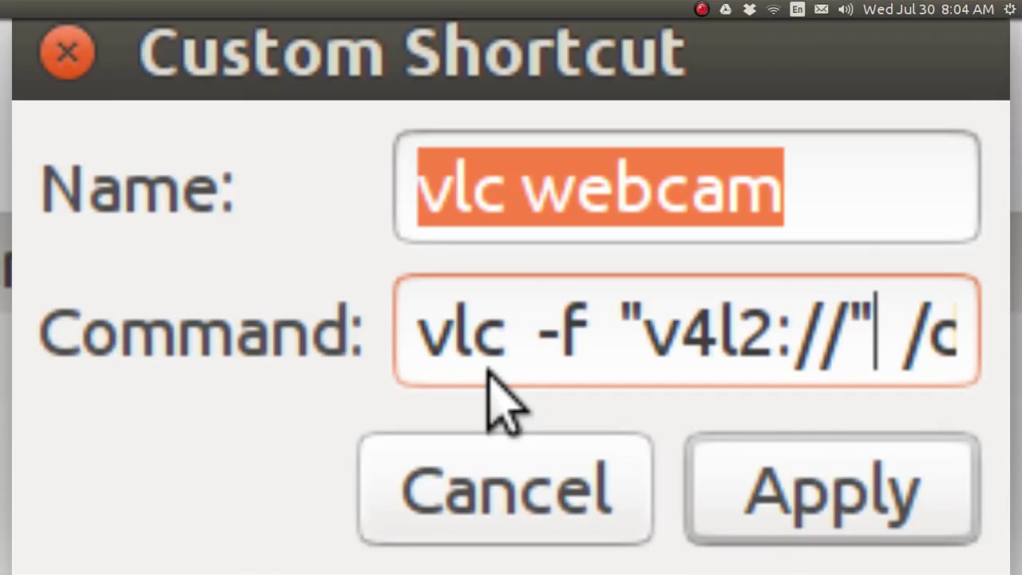
{"action": "key", "text": "Right"}
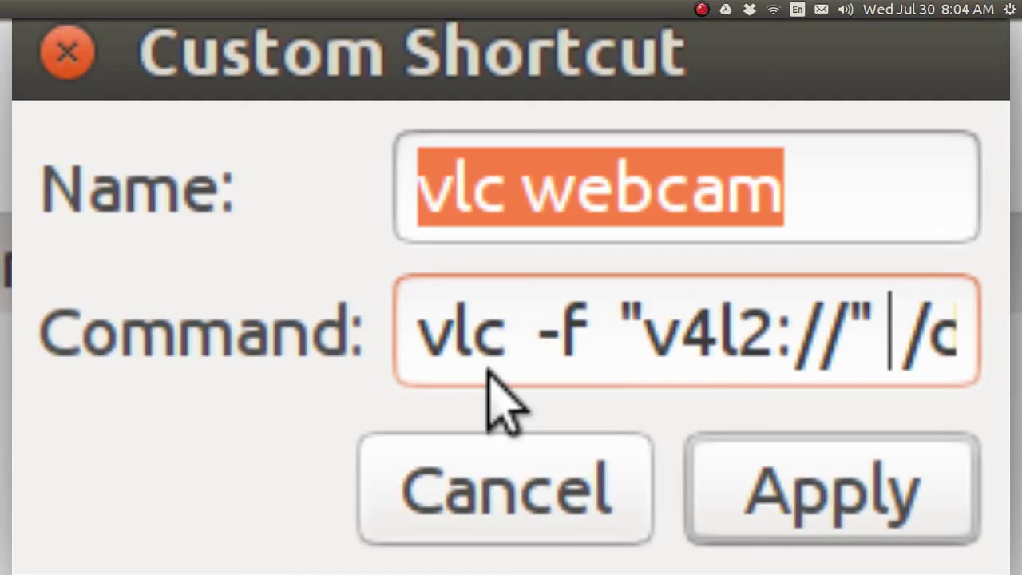
{"action": "key", "text": "Right"}
{"action": "key", "text": "Right"}
{"action": "key", "text": "Right"}
{"action": "key", "text": "Right"}
{"action": "key", "text": "Right"}
{"action": "key", "text": "Right"}
{"action": "key", "text": "Right"}
{"action": "key", "text": "Right"}
{"action": "key", "text": "Right"}
{"action": "key", "text": "Right"}
{"action": "key", "text": "Right"}
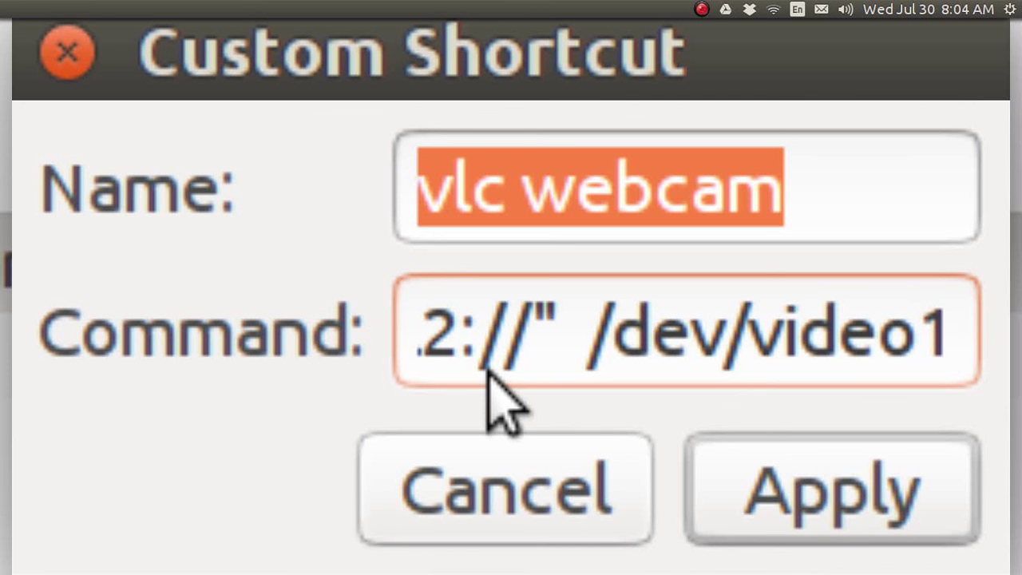
{"action": "left_click", "coordinate": [532, 487]}
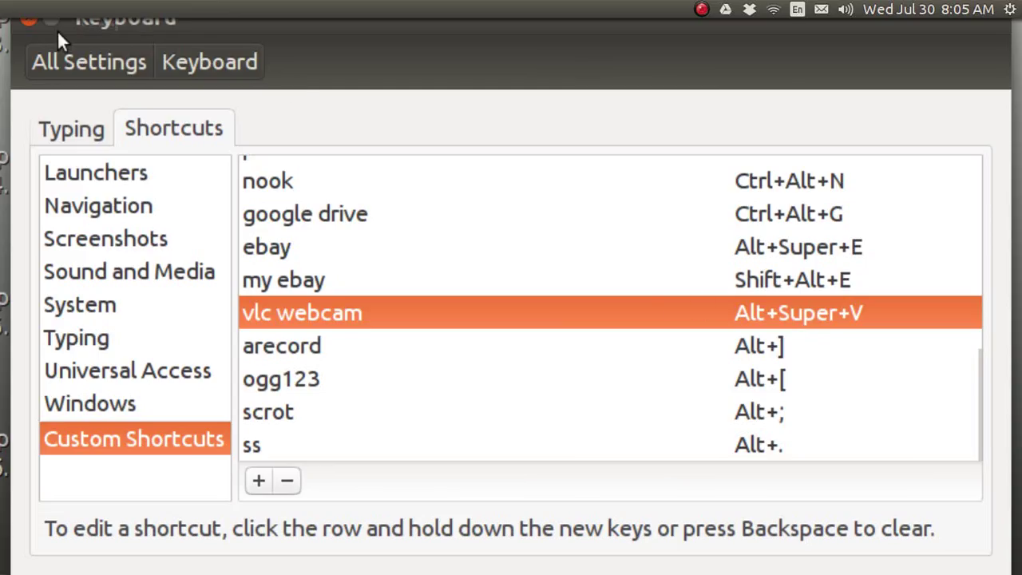
{"action": "type", "text": "!"}
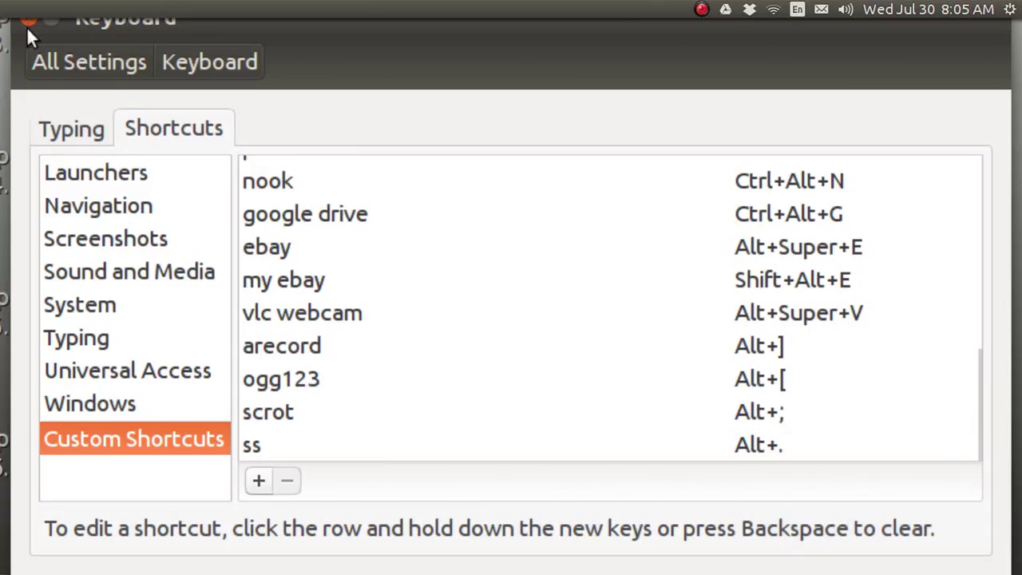
{"action": "left_click", "coordinate": [29, 21]}
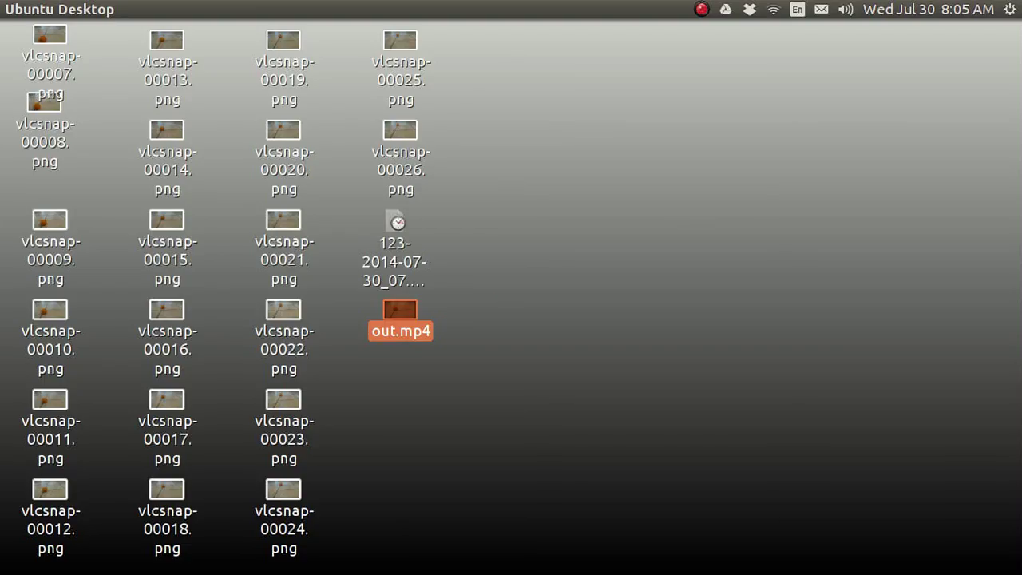
Enter avconv -start_number 00007 -r 12/1 -i ~/Desktop/'vlcsnap-%5d.png' -c:v libx264 -r 25 ~/Desktop/out.mp4 in a new maximized terminal with enlarged text
{"action": "key", "text": "ctrl+alt+t"}
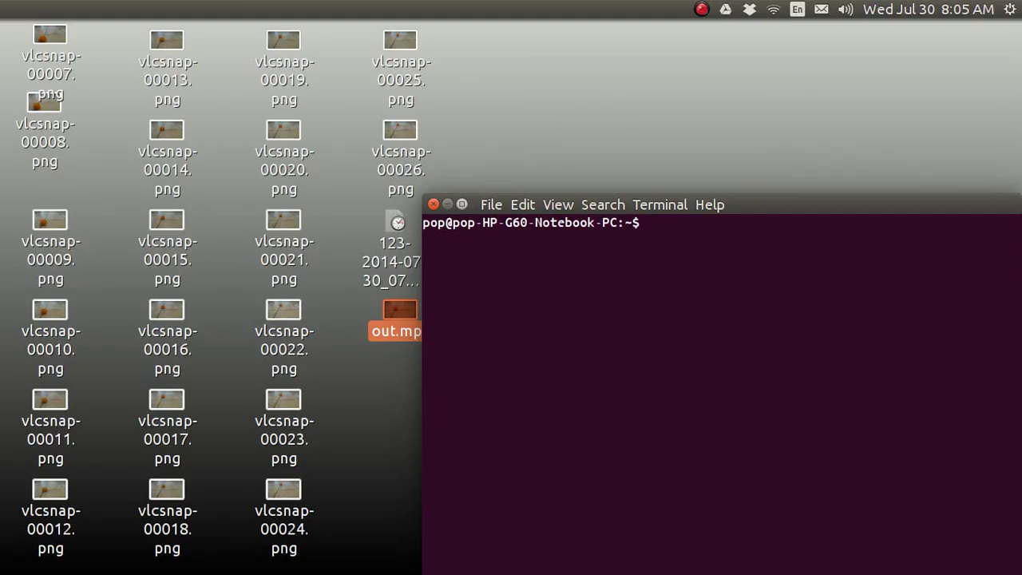
{"action": "type", "text": "avconv  -start_number 00007 -r 12/1 -i  ~/Desktop/'vlcsnap-%5d.png' -c:v libx264 -r 25 ~/Desktop/out.mp4"}
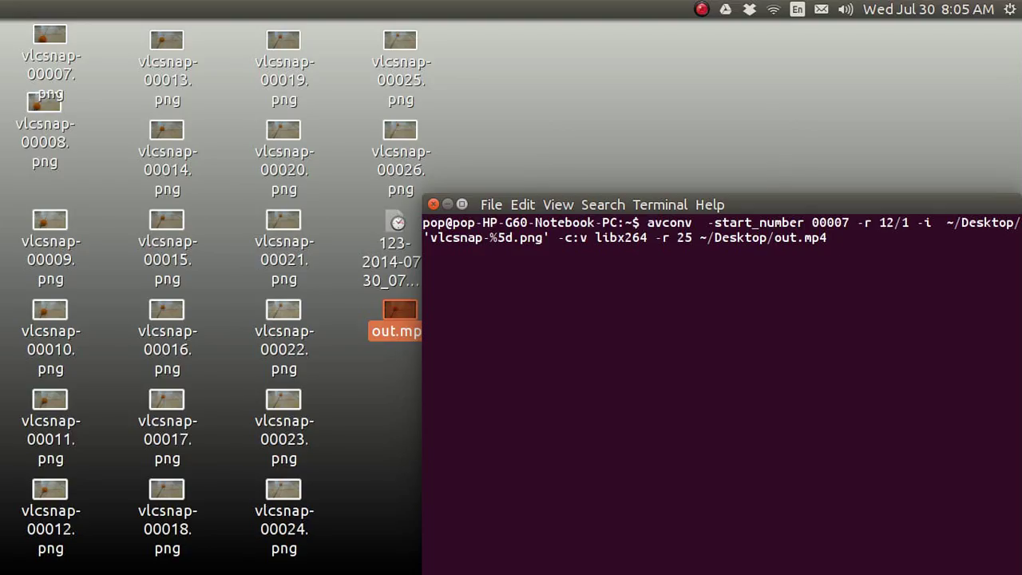
{"action": "key", "text": "ctrl+super+Up"}
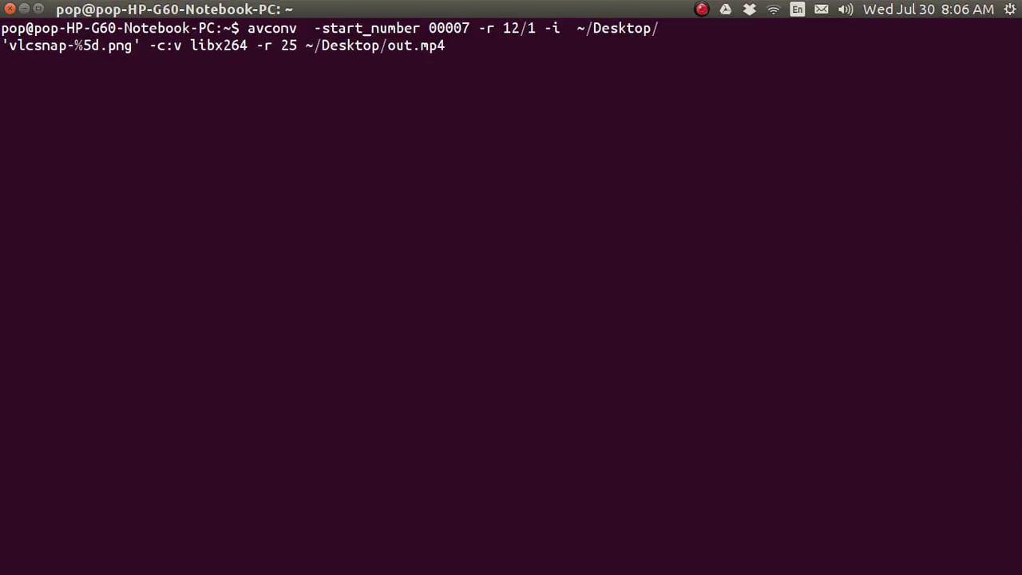
{"action": "key", "text": "ctrl+plus"}
{"action": "key", "text": "ctrl+plus"}
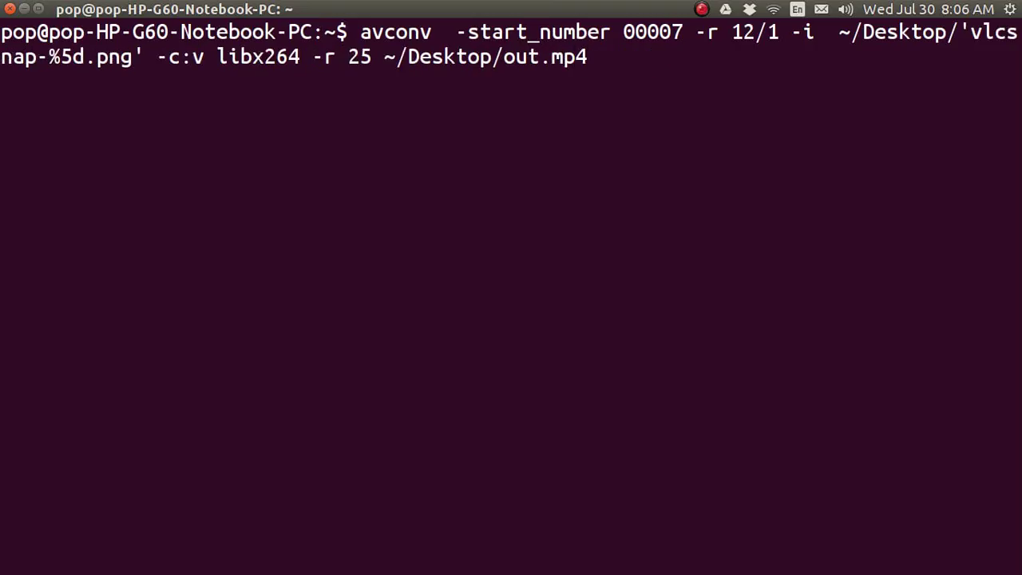
Change the -start_number value in the avconv command to 00001
{"action": "key", "text": "Left"}
{"action": "key", "text": "Left"}
{"action": "key", "text": "Left"}
{"action": "key", "text": "Left"}
{"action": "key", "text": "Left"}
{"action": "key", "text": "Left"}
{"action": "key", "text": "Left"}
{"action": "key", "text": "Left"}
{"action": "key", "text": "Left"}
{"action": "key", "text": "Left"}
{"action": "key", "text": "Left"}
{"action": "key", "text": "Left"}
{"action": "key", "text": "Left"}
{"action": "key", "text": "Left"}
{"action": "key", "text": "Left"}
{"action": "key", "text": "Left"}
{"action": "key", "text": "Left"}
{"action": "key", "text": "Left"}
{"action": "key", "text": "Left"}
{"action": "key", "text": "Left"}
{"action": "key", "text": "Left"}
{"action": "key", "text": "Left"}
{"action": "key", "text": "Left"}
{"action": "key", "text": "Left"}
{"action": "key", "text": "Left"}
{"action": "key", "text": "Left"}
{"action": "key", "text": "Left"}
{"action": "key", "text": "Left"}
{"action": "key", "text": "Left"}
{"action": "key", "text": "Left"}
{"action": "key", "text": "Left"}
{"action": "key", "text": "Left"}
{"action": "key", "text": "Left"}
{"action": "key", "text": "Left"}
{"action": "key", "text": "Left"}
{"action": "key", "text": "Left"}
{"action": "key", "text": "Left"}
{"action": "key", "text": "Left"}
{"action": "key", "text": "Left"}
{"action": "key", "text": "Left"}
{"action": "key", "text": "Left"}
{"action": "key", "text": "Left"}
{"action": "key", "text": "Left"}
{"action": "key", "text": "Right"}
{"action": "key", "text": "Right"}
{"action": "key", "text": "Right"}
{"action": "key", "text": "Right"}
{"action": "key", "text": "Right"}
{"action": "key", "text": "Right"}
{"action": "key", "text": "Right"}
{"action": "key", "text": "Right"}
{"action": "key", "text": "Right"}
{"action": "key", "text": "Right"}
{"action": "key", "text": "Right"}
{"action": "key", "text": "Right"}
{"action": "key", "text": "Right"}
{"action": "key", "text": "Right"}
{"action": "key", "text": "Right"}
{"action": "key", "text": "Right"}
{"action": "key", "text": "Right"}
{"action": "key", "text": "Right"}
{"action": "key", "text": "Right"}
{"action": "key", "text": "Right"}
{"action": "key", "text": "Right"}
{"action": "key", "text": "Right"}
{"action": "key", "text": "Right"}
{"action": "key", "text": "Right"}
{"action": "key", "text": "Right"}
{"action": "key", "text": "Right"}
{"action": "key", "text": "Right"}
{"action": "key", "text": "BackSpace"}
{"action": "type", "text": "1"}
Set the input frame rate before -i in the avconv command to 1/1
{"action": "key", "text": "Right"}
{"action": "key", "text": "Right"}
{"action": "key", "text": "Right"}
{"action": "key", "text": "Right"}
{"action": "key", "text": "Right"}
{"action": "key", "text": "Delete"}
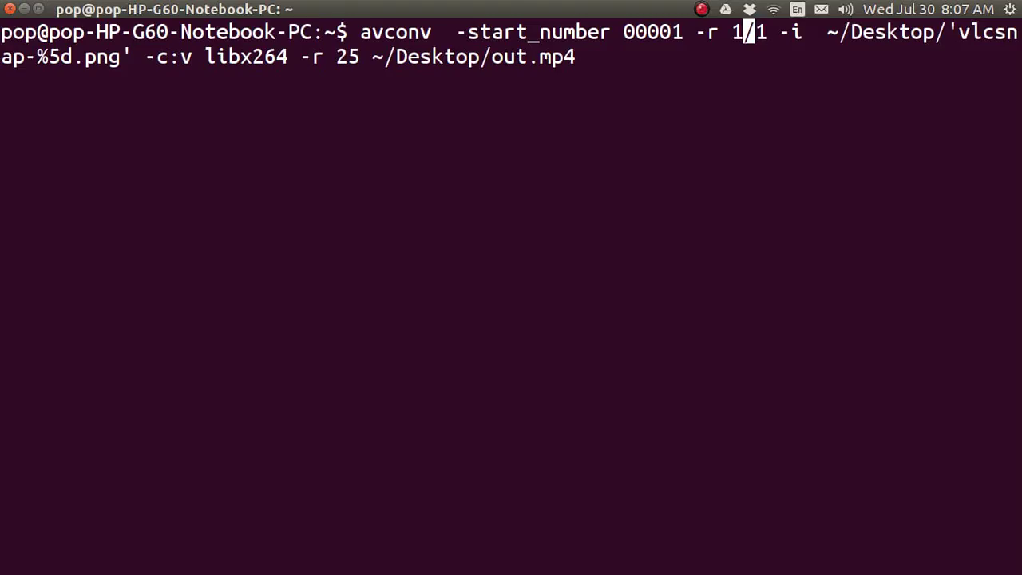
Review the avconv command from the input frame rate through the 'vlcsnap-%5d.png' input pattern on the Desktop to the libx264 codec option
{"action": "key", "text": "Right"}
{"action": "key", "text": "Right"}
{"action": "key", "text": "Right"}
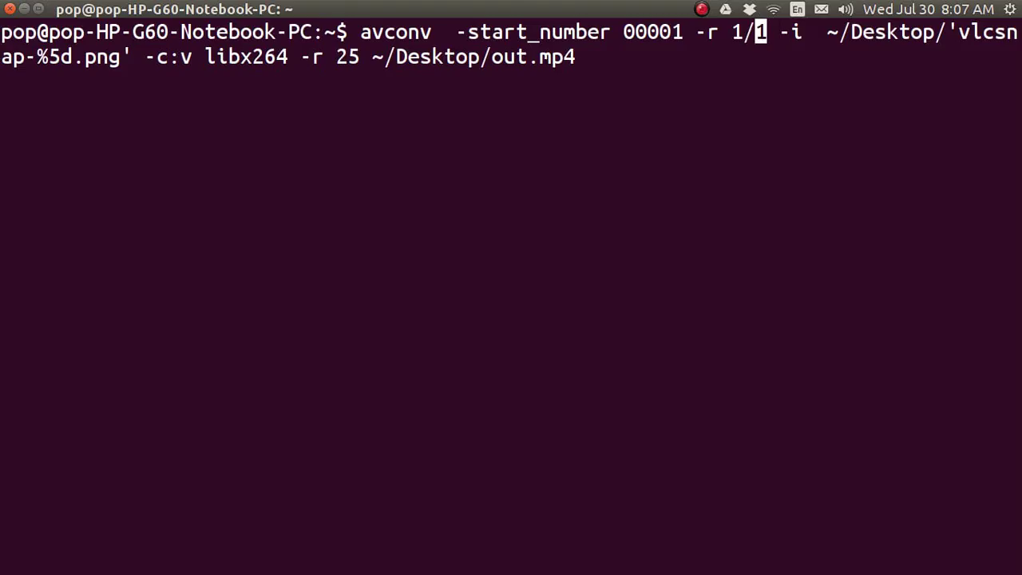
{"action": "key", "text": "Right"}
{"action": "key", "text": "Right"}
{"action": "key", "text": "Right"}
{"action": "key", "text": "Right"}
{"action": "key", "text": "Right"}
{"action": "key", "text": "Right"}
{"action": "key", "text": "Right"}
{"action": "key", "text": "Right"}
{"action": "key", "text": "Right"}
{"action": "key", "text": "Right"}
{"action": "key", "text": "Right"}
{"action": "key", "text": "Right"}
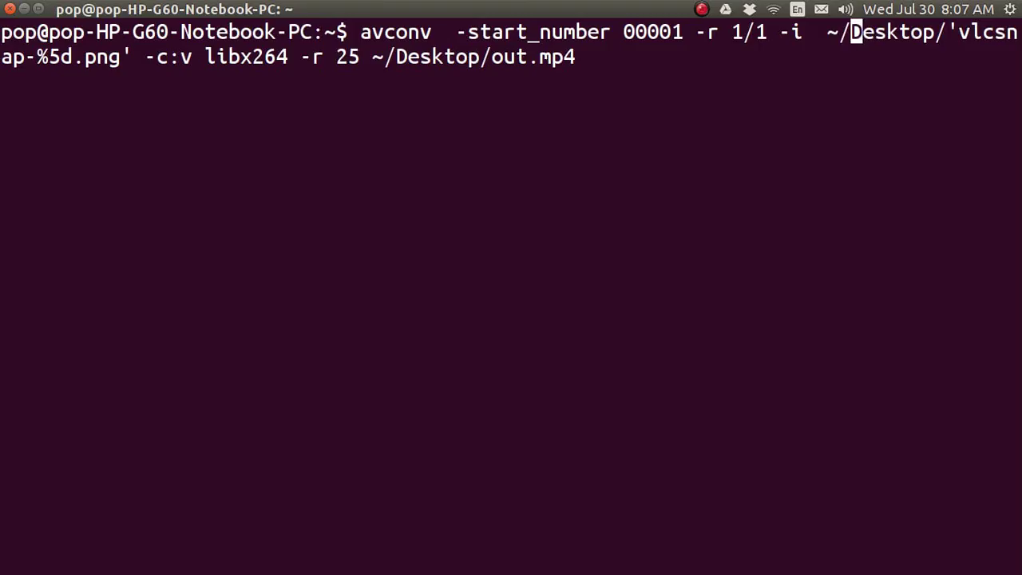
{"action": "key", "text": "Right"}
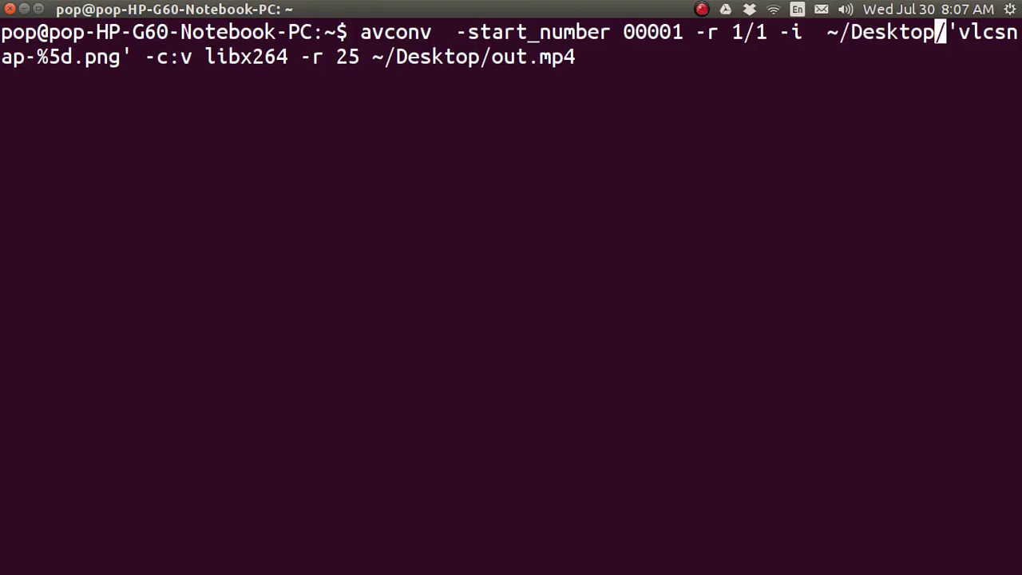
{"action": "key", "text": "Right"}
{"action": "key", "text": "Right"}
{"action": "key", "text": "Right"}
{"action": "key", "text": "Right"}
{"action": "key", "text": "Right"}
{"action": "key", "text": "Right"}
{"action": "key", "text": "Right"}
{"action": "key", "text": "Right"}
{"action": "key", "text": "Right"}
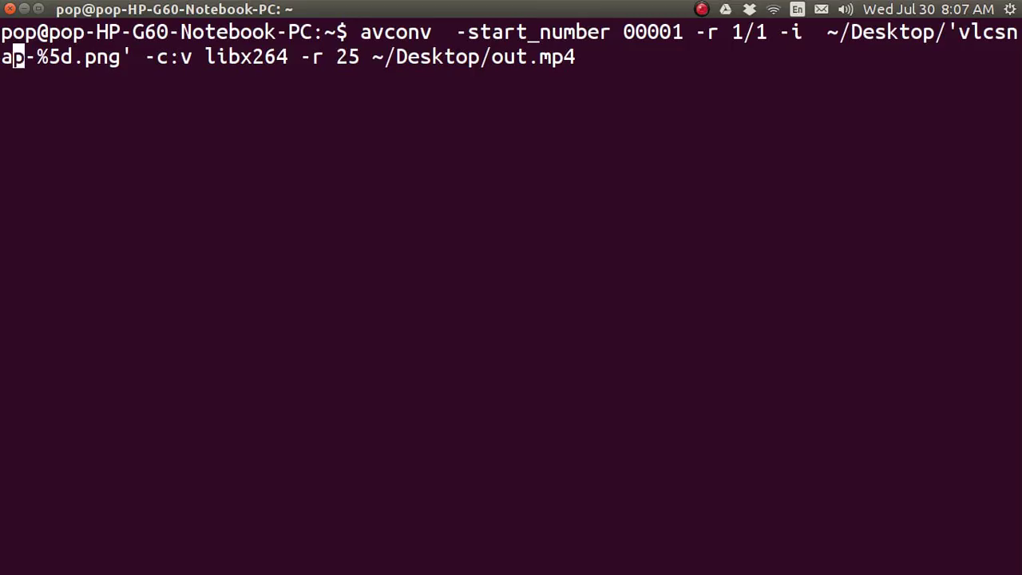
{"action": "key", "text": "Right"}
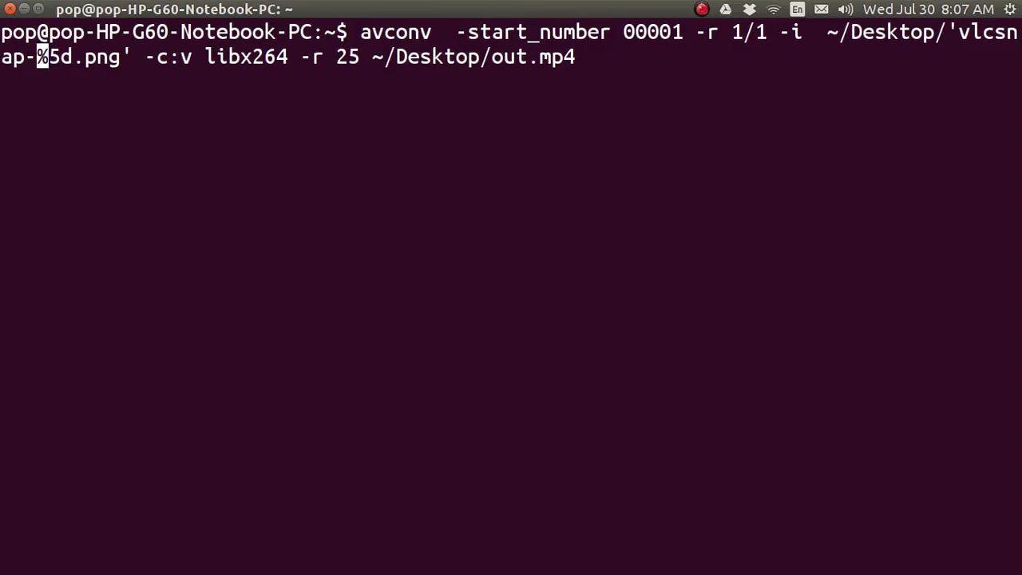
{"action": "key", "text": "Right"}
{"action": "key", "text": "Right"}
{"action": "key", "text": "Right"}
{"action": "key", "text": "Right"}
{"action": "key", "text": "Right"}
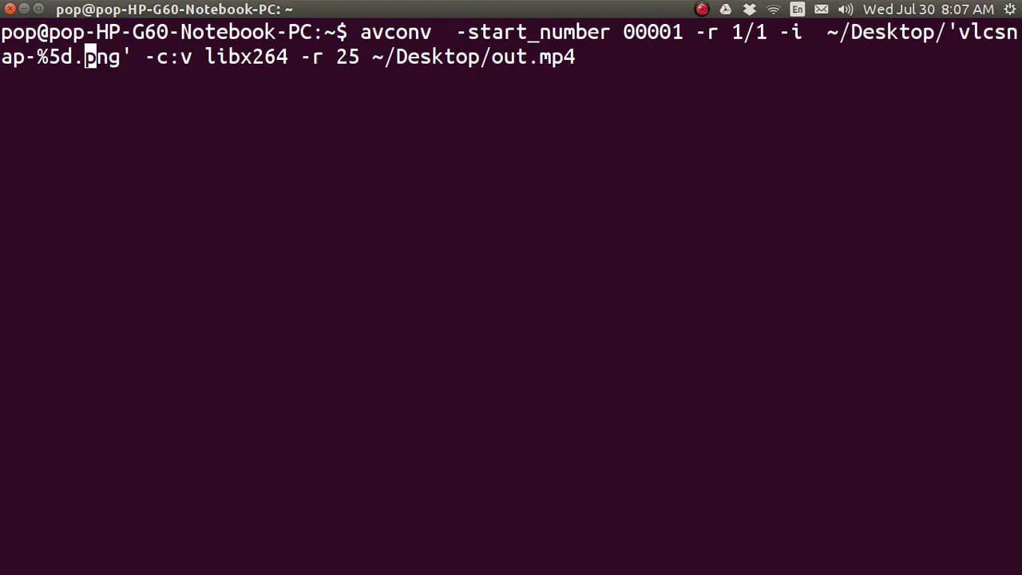
{"action": "key", "text": "Right"}
{"action": "key", "text": "Right"}
{"action": "key", "text": "Right"}
{"action": "key", "text": "Right"}
{"action": "key", "text": "Right"}
{"action": "key", "text": "Right"}
{"action": "key", "text": "Right"}
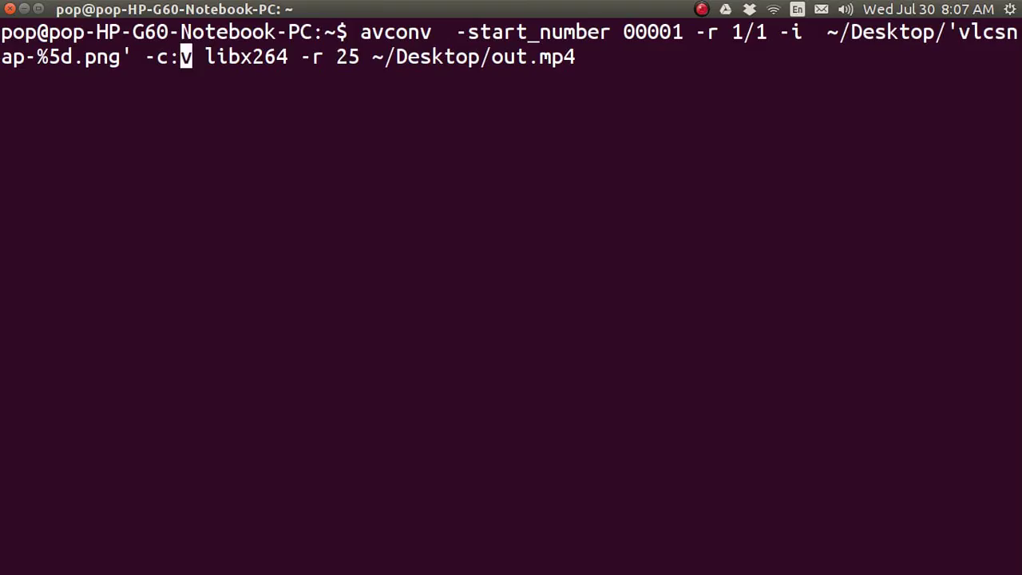
{"action": "key", "text": "Right"}
{"action": "key", "text": "Right"}
{"action": "key", "text": "Right"}
{"action": "key", "text": "Right"}
{"action": "key", "text": "Right"}
{"action": "key", "text": "Right"}
{"action": "key", "text": "Right"}
{"action": "key", "text": "Right"}
{"action": "key", "text": "Right"}
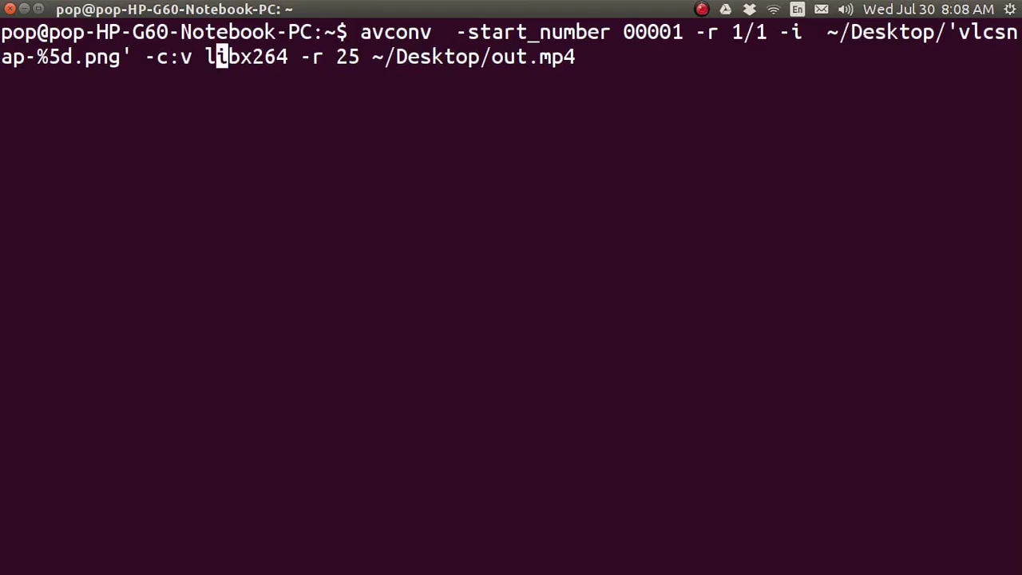
Set the output frame rate after the libx264 codec option in the avconv command to 5
{"action": "key", "text": "Right"}
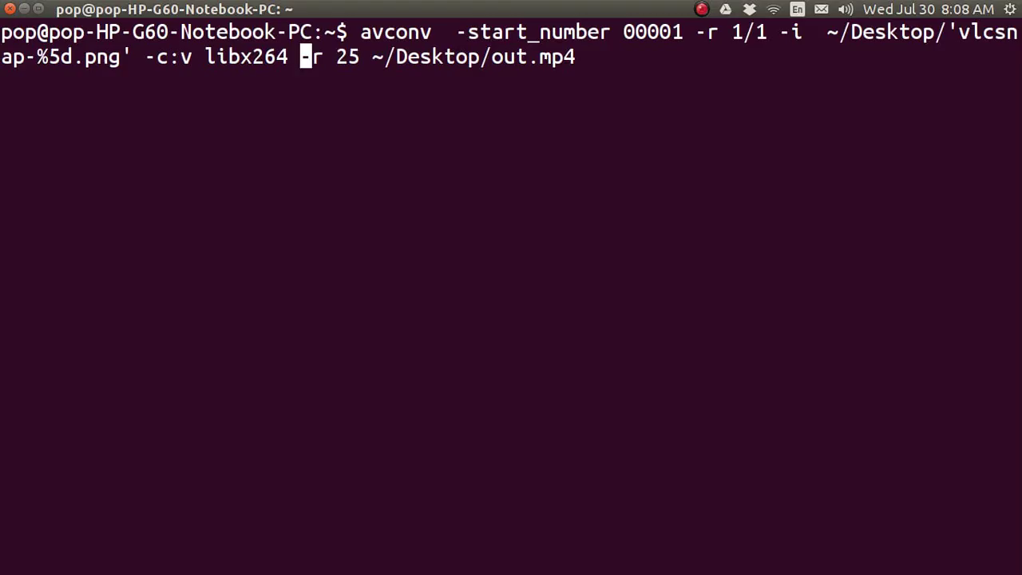
{"action": "key", "text": "Right"}
{"action": "key", "text": "Right"}
{"action": "key", "text": "Right"}
{"action": "key", "text": "Right"}
{"action": "key", "text": "BackSpace"}
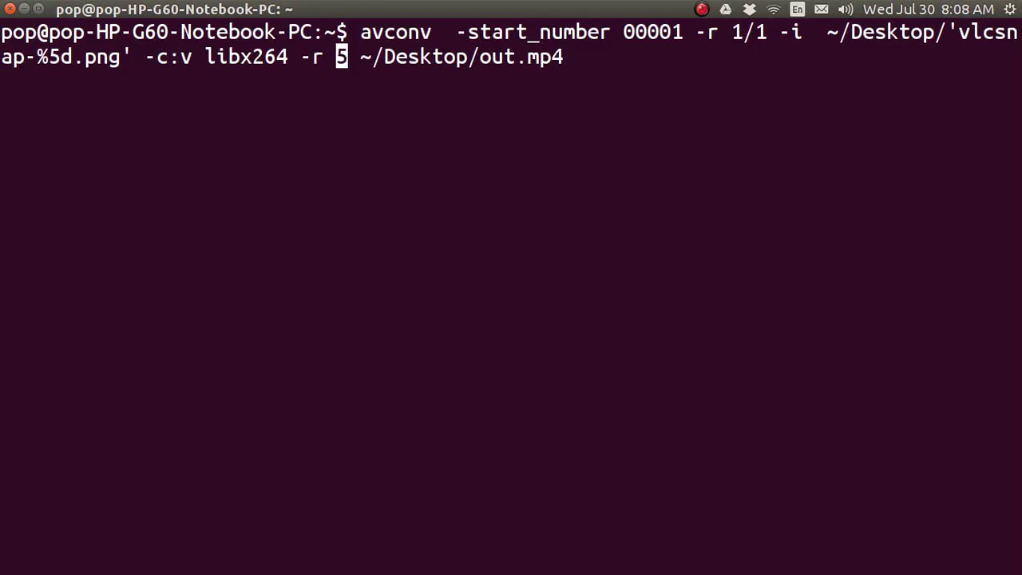
Review the output path and file name at the end of the avconv command
{"action": "key", "text": "Right"}
{"action": "key", "text": "Right"}
{"action": "key", "text": "Right"}
{"action": "key", "text": "Right"}
{"action": "key", "text": "Right"}
{"action": "key", "text": "Right"}
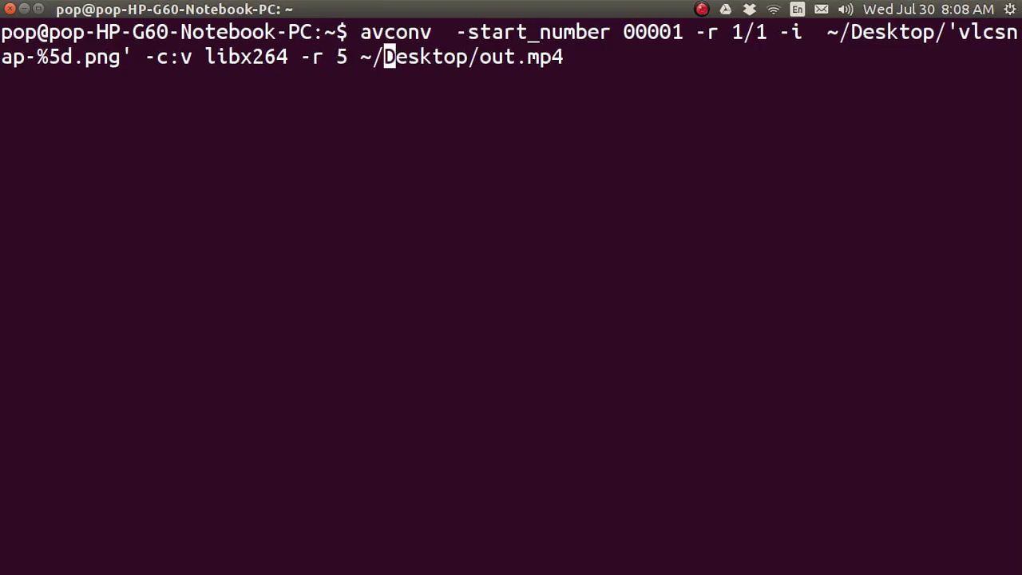
{"action": "key", "text": "Right"}
{"action": "key", "text": "Right"}
{"action": "key", "text": "Right"}
{"action": "key", "text": "Right"}
{"action": "key", "text": "Right"}
{"action": "key", "text": "Right"}
{"action": "key", "text": "Right"}
{"action": "key", "text": "Right"}
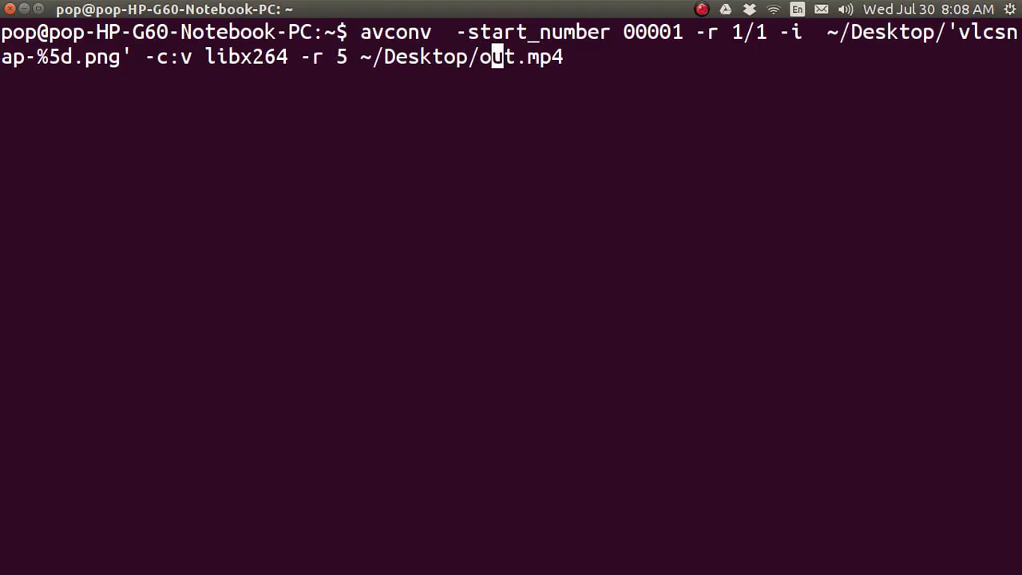
{"action": "key", "text": "Right"}
{"action": "key", "text": "Right"}
{"action": "key", "text": "Right"}
{"action": "key", "text": "Right"}
{"action": "key", "text": "Right"}
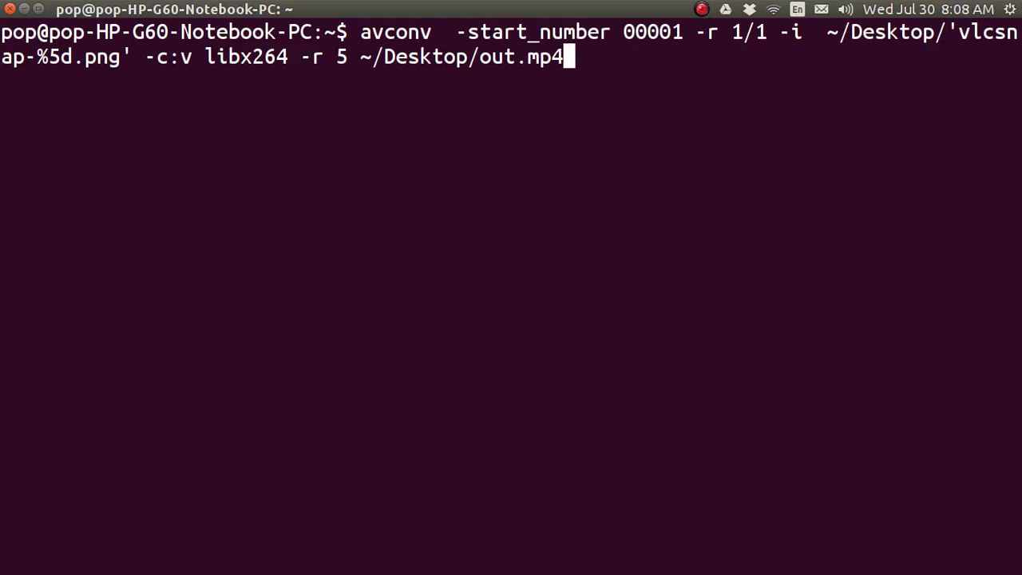
Change the -start_number value in the avconv command to 00007
{"action": "key", "text": "Left"}
{"action": "key", "text": "Left"}
{"action": "key", "text": "Left"}
{"action": "key", "text": "Left"}
{"action": "key", "text": "Left"}
{"action": "key", "text": "Left"}
{"action": "key", "text": "Left"}
{"action": "key", "text": "Left"}
{"action": "key", "text": "Left"}
{"action": "key", "text": "Left"}
{"action": "key", "text": "Left"}
{"action": "key", "text": "Left"}
{"action": "key", "text": "Left"}
{"action": "key", "text": "Left"}
{"action": "key", "text": "Left"}
{"action": "key", "text": "Left"}
{"action": "key", "text": "Left"}
{"action": "key", "text": "Left"}
{"action": "key", "text": "Left"}
{"action": "key", "text": "Left"}
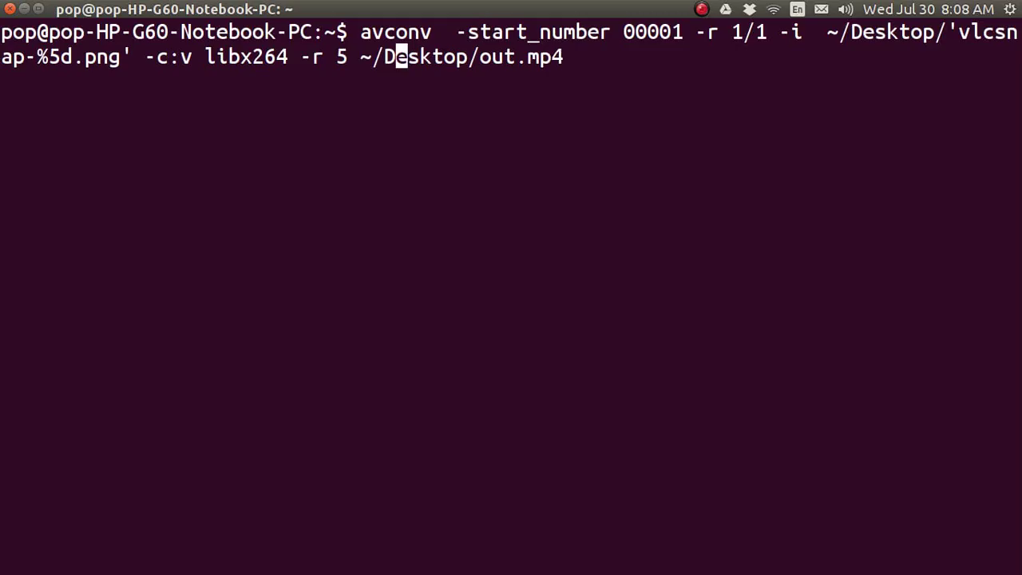
{"action": "key", "text": "Left"}
{"action": "key", "text": "Left"}
{"action": "key", "text": "Left"}
{"action": "key", "text": "Left"}
{"action": "key", "text": "Left"}
{"action": "key", "text": "Left"}
{"action": "key", "text": "Left"}
{"action": "key", "text": "Left"}
{"action": "key", "text": "Left"}
{"action": "key", "text": "Left"}
{"action": "key", "text": "Left"}
{"action": "key", "text": "Left"}
{"action": "key", "text": "Left"}
{"action": "key", "text": "Left"}
{"action": "key", "text": "Left"}
{"action": "key", "text": "Left"}
{"action": "key", "text": "Left"}
{"action": "key", "text": "Left"}
{"action": "key", "text": "Left"}
{"action": "key", "text": "Left"}
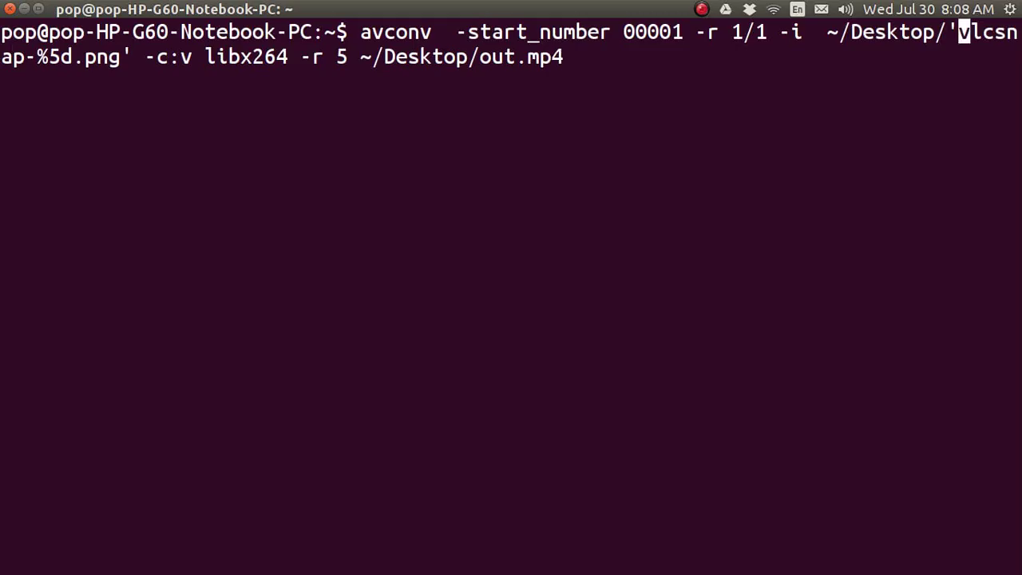
{"action": "key", "text": "Left"}
{"action": "key", "text": "Left"}
{"action": "key", "text": "Left"}
{"action": "key", "text": "Left"}
{"action": "key", "text": "Left"}
{"action": "key", "text": "Left"}
{"action": "key", "text": "Left"}
{"action": "key", "text": "Left"}
{"action": "key", "text": "Left"}
{"action": "key", "text": "Left"}
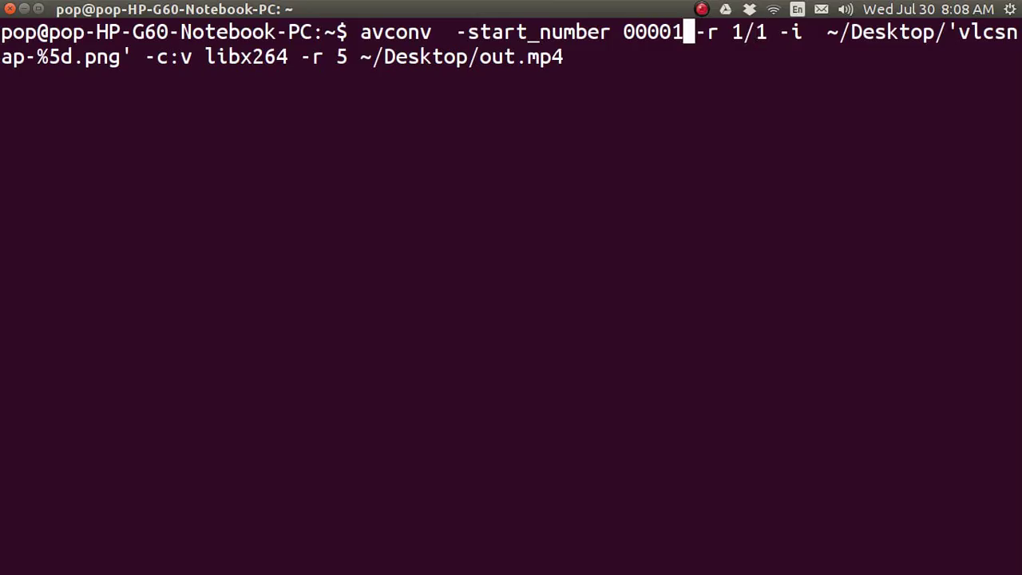
{"action": "key", "text": "BackSpace"}
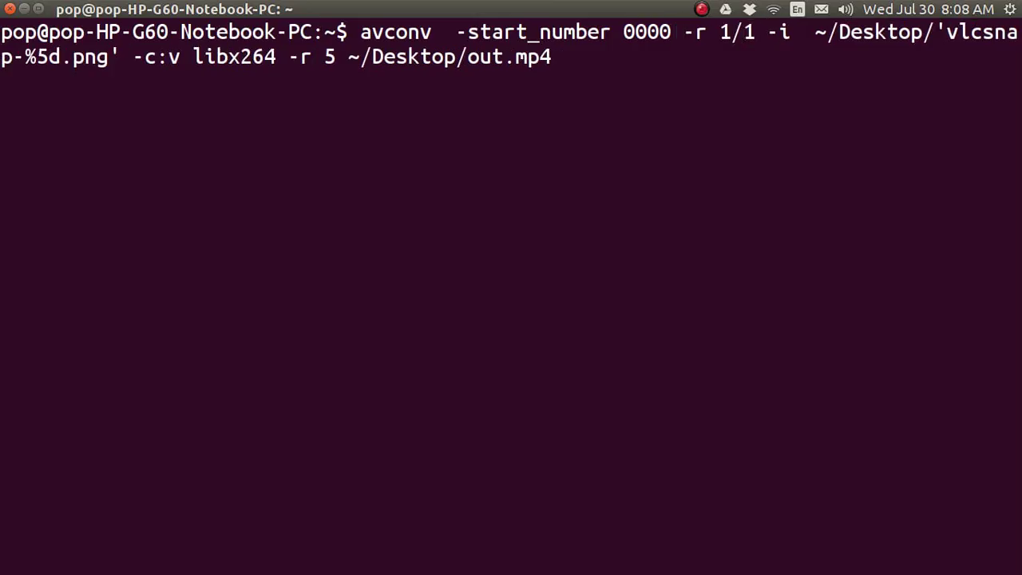
{"action": "type", "text": "7"}
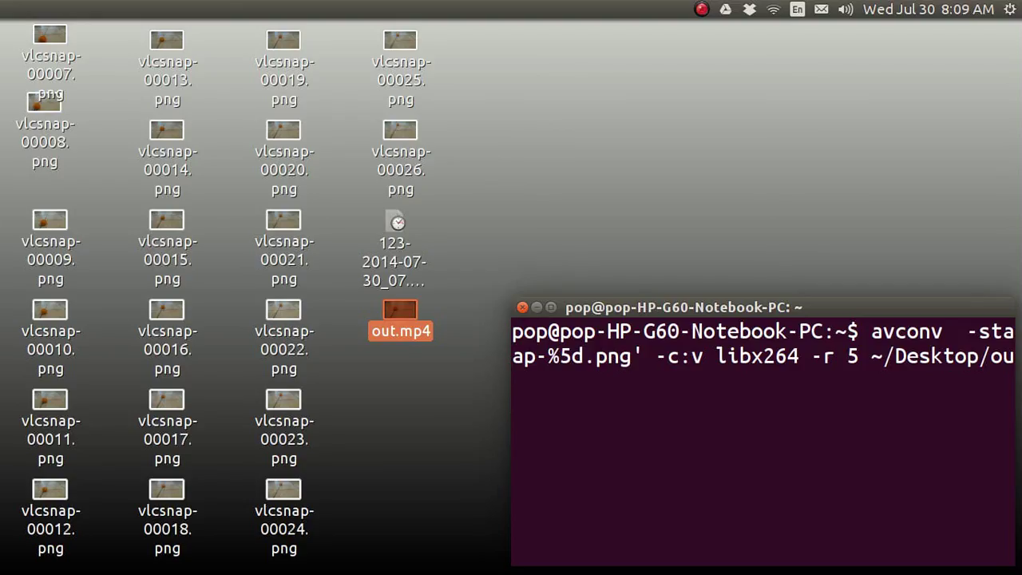
Run the avconv command and agree to overwrite the existing out.mp4 on the Desktop
{"action": "key", "text": "Return"}
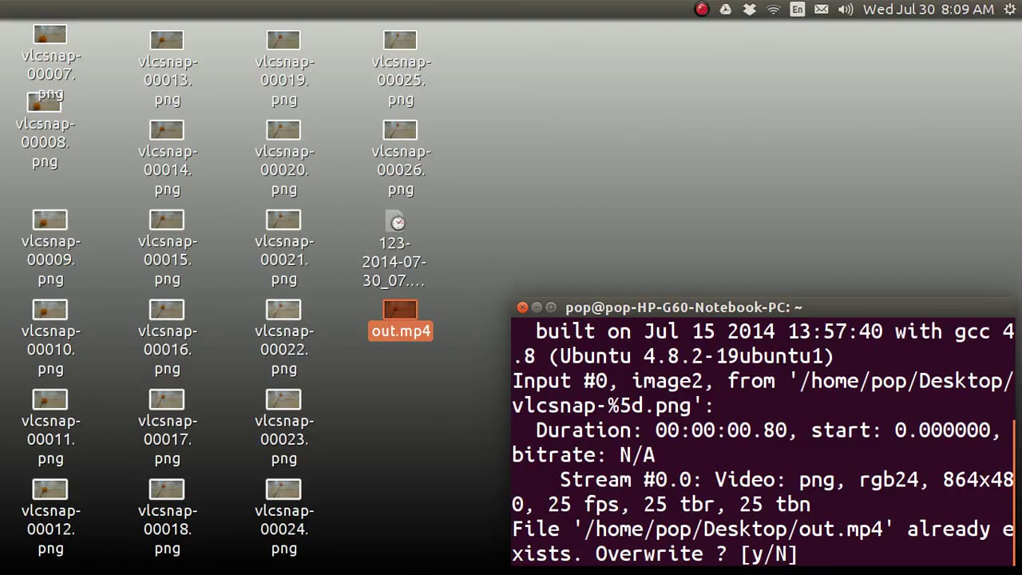
{"action": "type", "text": "y"}
{"action": "key", "text": "Return"}
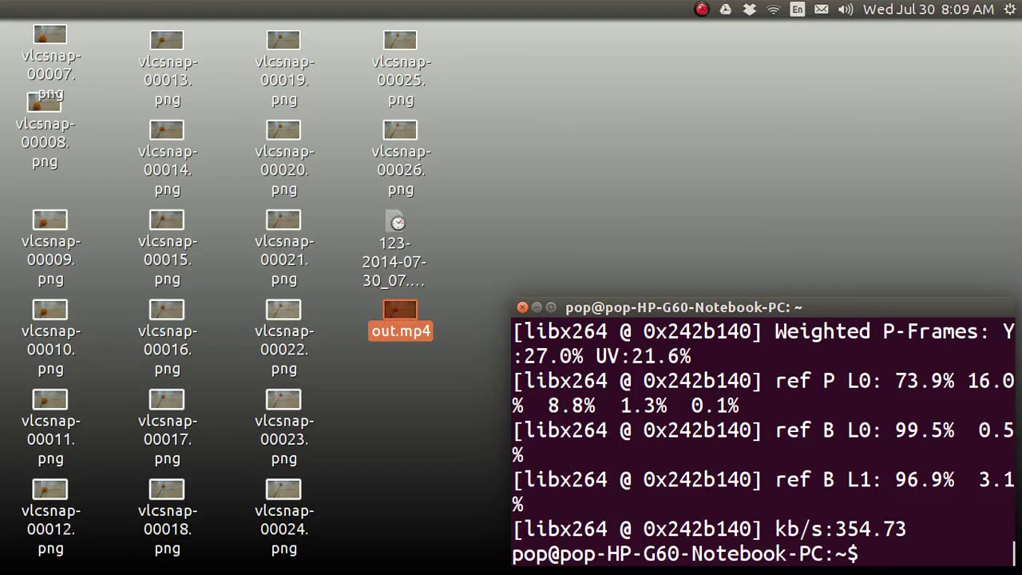
Show the desktop and delete out.mp4 and all vlcsnap PNG snapshots, keeping the mkv recording
{"action": "key", "text": "ctrl+super+d"}
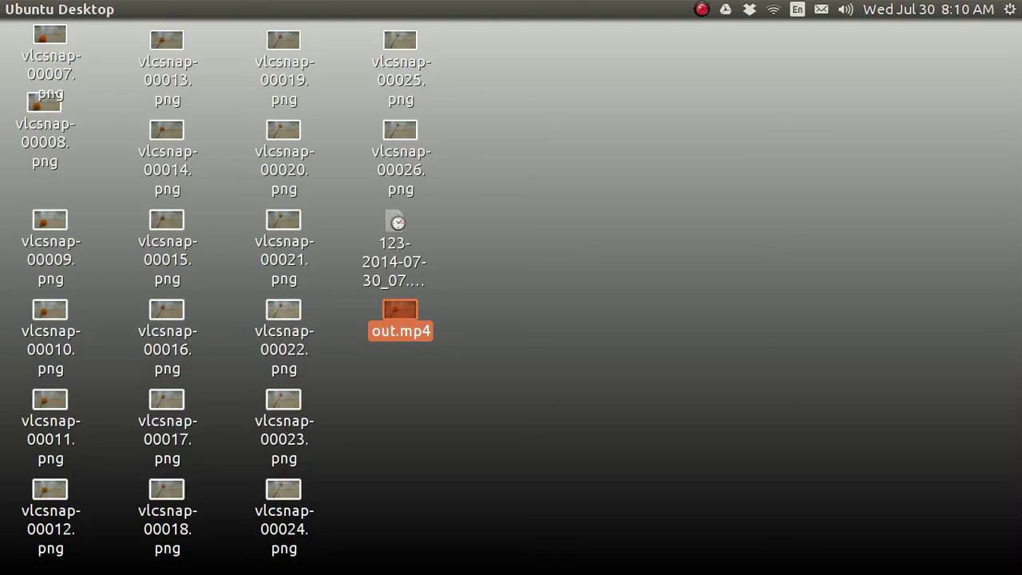
{"action": "key", "text": "Delete"}
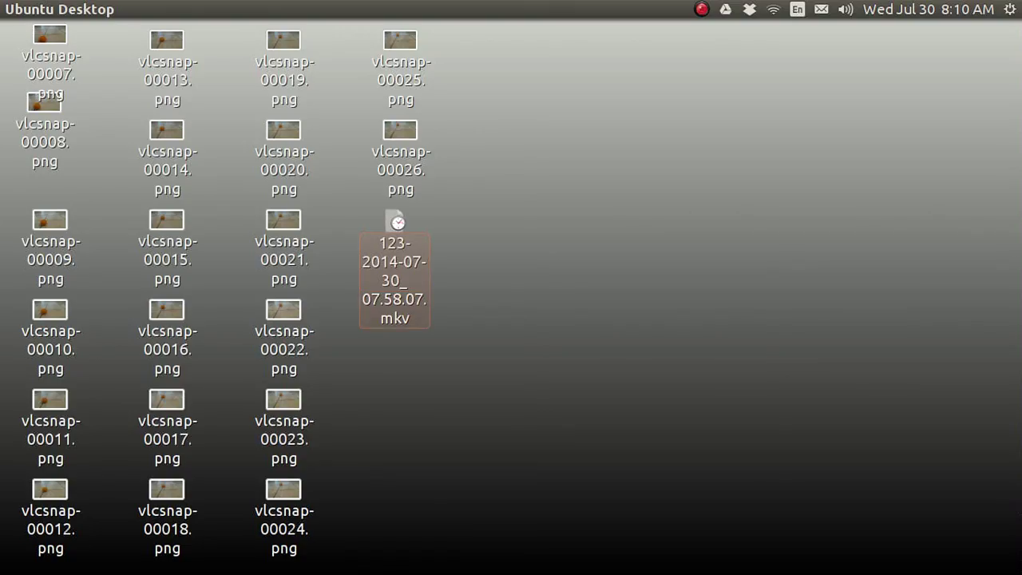
{"action": "key", "text": "ctrl+a"}
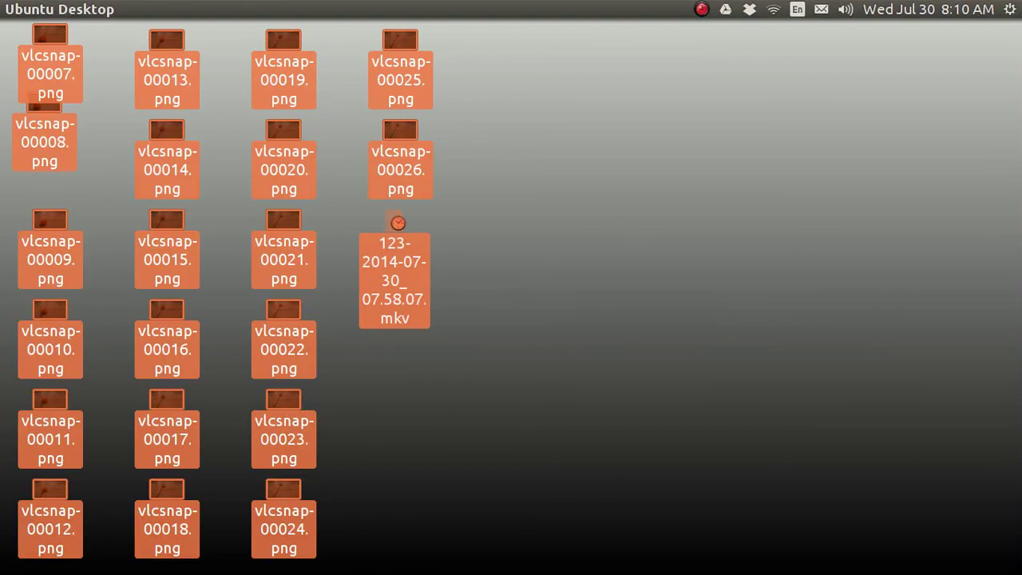
{"action": "key", "text": "ctrl+space"}
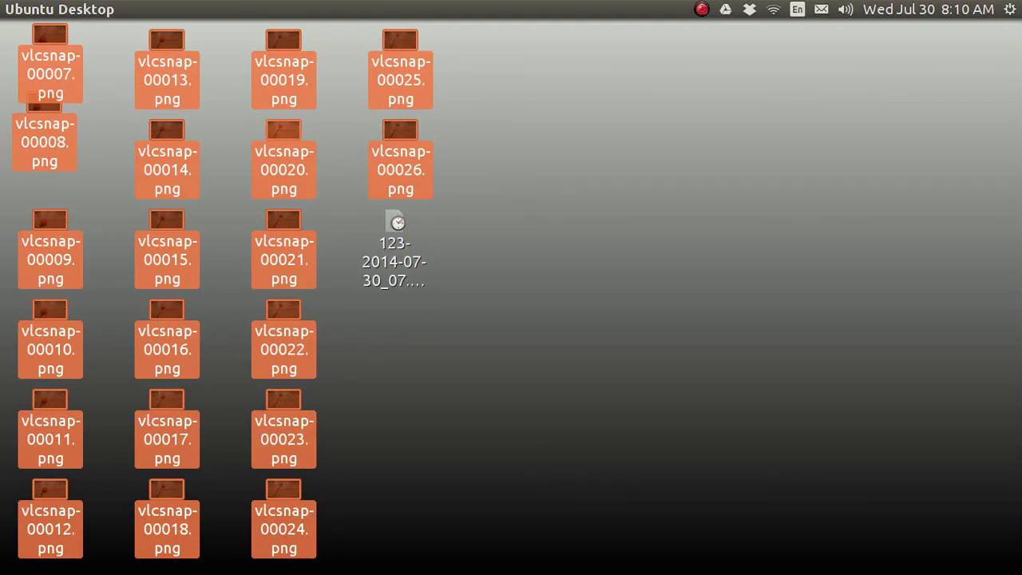
{"action": "key", "text": "Delete"}
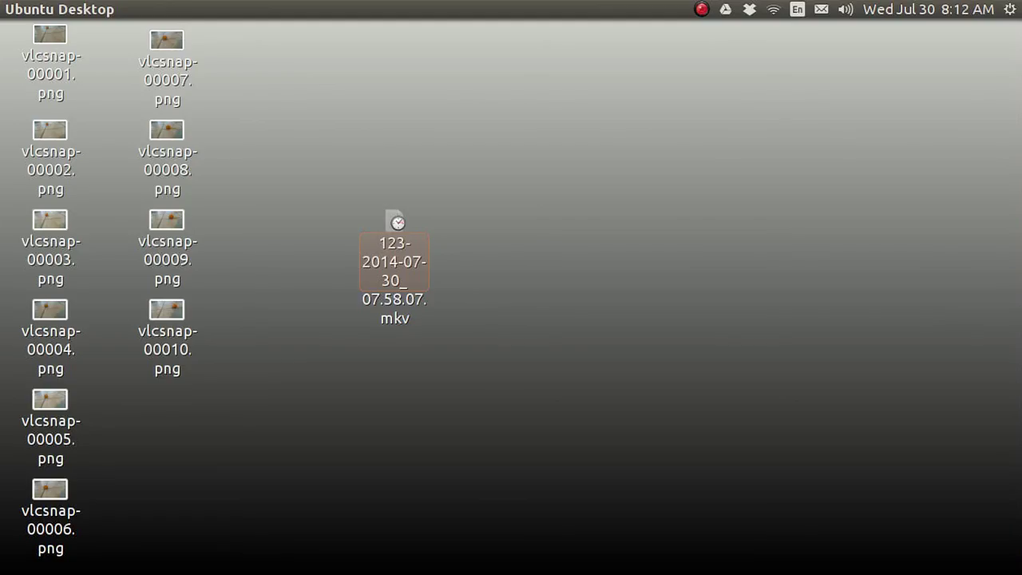
Enter avconv -start_number 00007 -r 1/1 -i ~/Desktop/'vlcsnap-%5d.png' -c:v libx264 -r 5 ~/Desktop/out.mp4 in a new terminal
{"action": "key", "text": "ctrl+alt+t"}
{"action": "type", "text": "avconv  -start_number 00007 -r 1/1 -i  ~/Desktop/'vlcsnap-%5d.png' -c:v libx264 -r 5 ~/Desktop/out.mp4"}
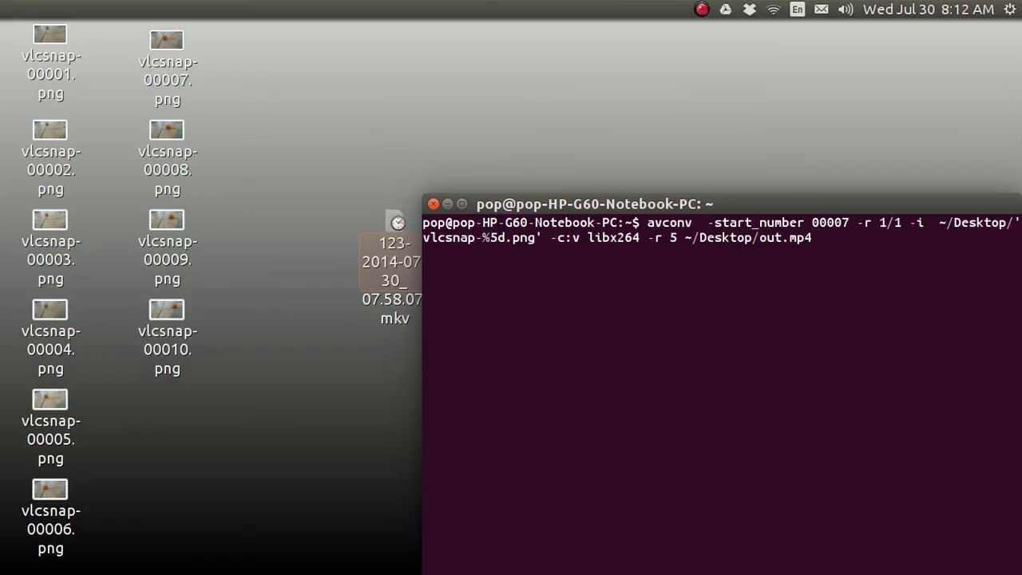
Change the -start_number value in the avconv command to 00001 and run the command
{"action": "key", "text": "Left"}
{"action": "key", "text": "Left"}
{"action": "key", "text": "Left"}
{"action": "key", "text": "Left"}
{"action": "key", "text": "Left"}
{"action": "key", "text": "Left"}
{"action": "key", "text": "Left"}
{"action": "key", "text": "Left"}
{"action": "key", "text": "Left"}
{"action": "key", "text": "Left"}
{"action": "key", "text": "Left"}
{"action": "key", "text": "Left"}
{"action": "key", "text": "Left"}
{"action": "key", "text": "Left"}
{"action": "key", "text": "Left"}
{"action": "key", "text": "Left"}
{"action": "key", "text": "Left"}
{"action": "key", "text": "Left"}
{"action": "key", "text": "Left"}
{"action": "key", "text": "Left"}
{"action": "key", "text": "Left"}
{"action": "key", "text": "Left"}
{"action": "key", "text": "Left"}
{"action": "key", "text": "Left"}
{"action": "key", "text": "Left"}
{"action": "key", "text": "Left"}
{"action": "key", "text": "Left"}
{"action": "key", "text": "Left"}
{"action": "key", "text": "Left"}
{"action": "key", "text": "Left"}
{"action": "key", "text": "Left"}
{"action": "key", "text": "Left"}
{"action": "key", "text": "Left"}
{"action": "key", "text": "Left"}
{"action": "key", "text": "Left"}
{"action": "key", "text": "Left"}
{"action": "key", "text": "Left"}
{"action": "key", "text": "Left"}
{"action": "key", "text": "Left"}
{"action": "key", "text": "Left"}
{"action": "key", "text": "Left"}
{"action": "key", "text": "Left"}
{"action": "key", "text": "Left"}
{"action": "key", "text": "Left"}
{"action": "key", "text": "Left"}
{"action": "key", "text": "Left"}
{"action": "key", "text": "BackSpace"}
{"action": "type", "text": "1"}
{"action": "key", "text": "Return"}
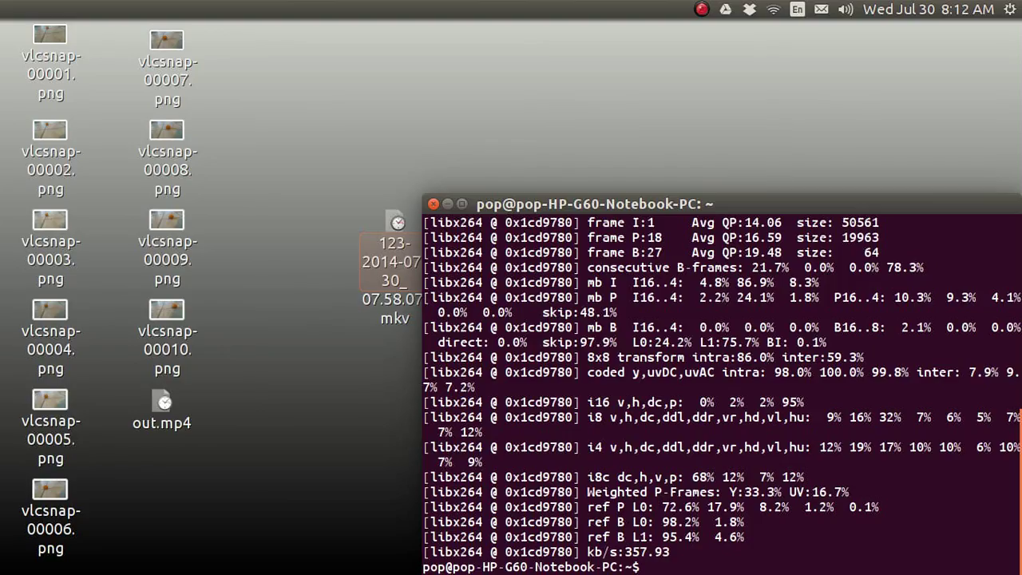
Select out.mp4 on the Desktop and close the terminal
{"action": "left_click", "coordinate": [167, 403]}
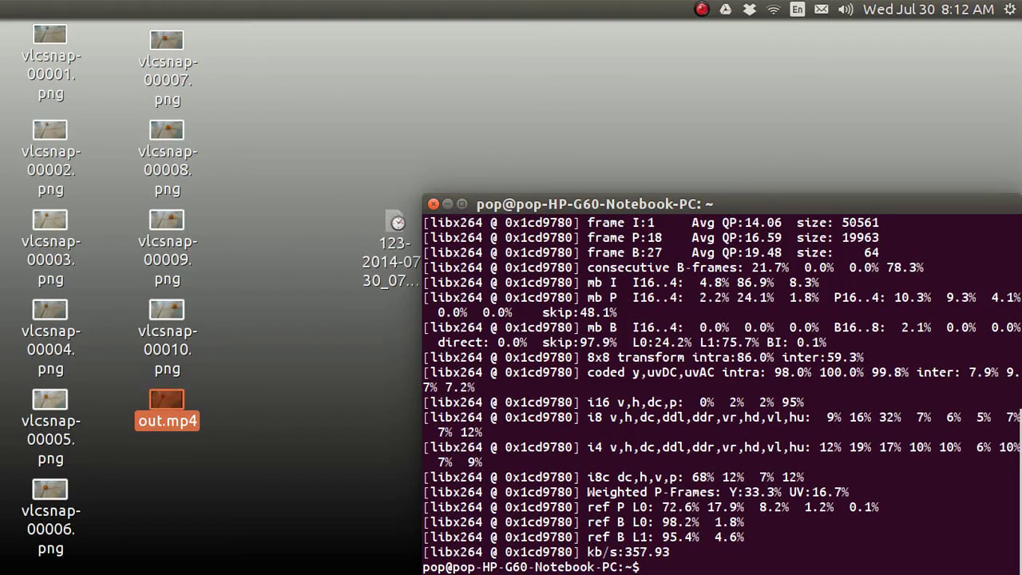
{"action": "key", "text": "ctrl+d"}
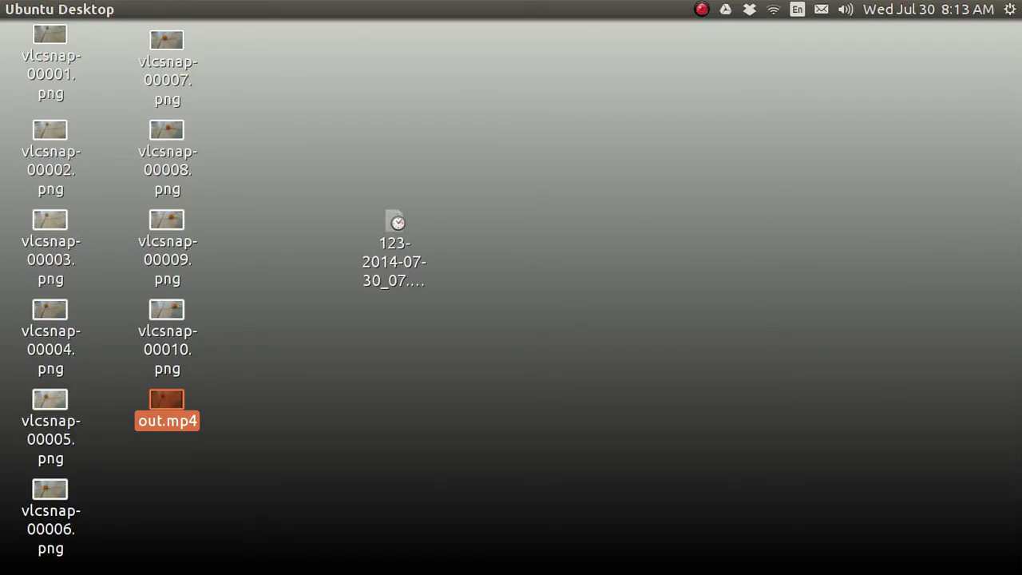
Enter avconv -start_number 00001 -r 1/1 -i ~/Desktop/'vlcsnap-%5d.png' -c:v libx264 -r 5 ~/Desktop/out.mp4 in a new terminal, placing the cursor at its start
{"action": "mouse_move", "coordinate": [1, 160]}
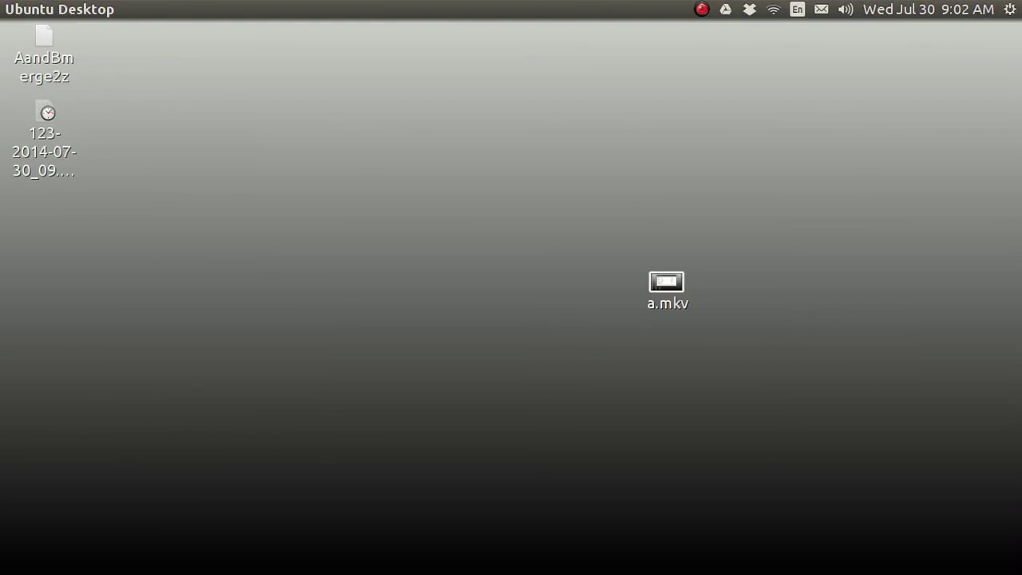
{"action": "key", "text": "ctrl+alt+t"}
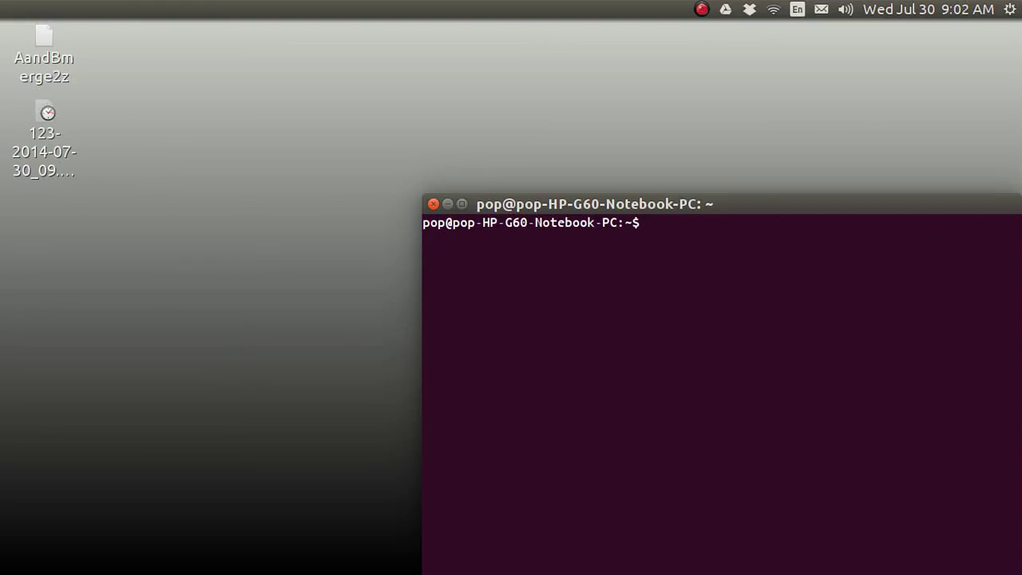
{"action": "type", "text": "avconv  -start_number 00001 -r 1/1 -i  ~/Desktop/'vlcsnap-%5d.png' -c:v libx264 -r 5 ~/Desktop/out.mp4"}
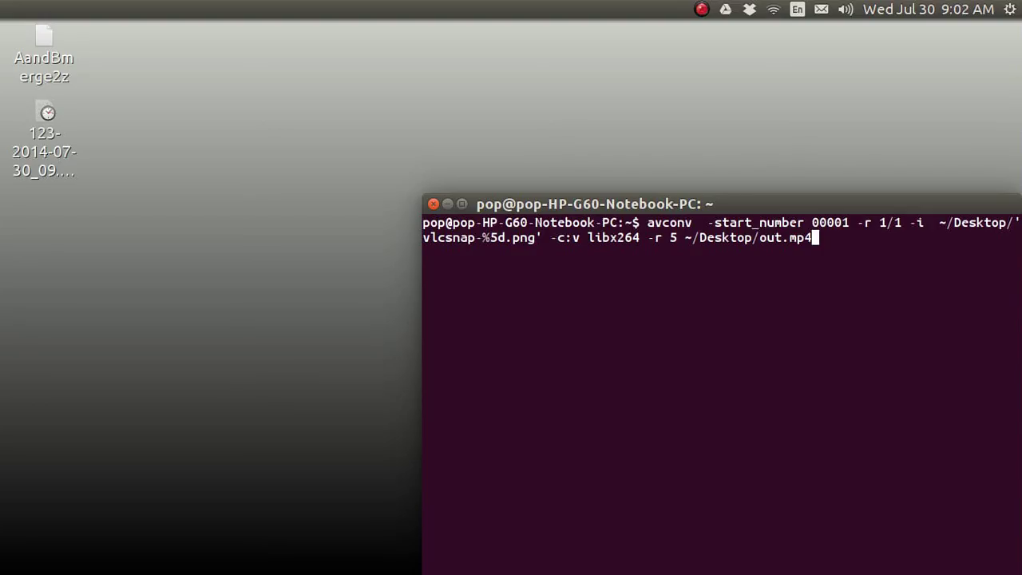
{"action": "key", "text": "Left"}
{"action": "key", "text": "Left"}
{"action": "key", "text": "Left"}
{"action": "key", "text": "Left"}
{"action": "key", "text": "Left"}
{"action": "key", "text": "Left"}
{"action": "key", "text": "Left"}
{"action": "key", "text": "Left"}
{"action": "key", "text": "Left"}
{"action": "key", "text": "Left"}
{"action": "key", "text": "Left"}
{"action": "key", "text": "Left"}
{"action": "key", "text": "Left"}
{"action": "key", "text": "Left"}
{"action": "key", "text": "Left"}
{"action": "key", "text": "Left"}
{"action": "key", "text": "Left"}
{"action": "key", "text": "Left"}
{"action": "key", "text": "Left"}
{"action": "key", "text": "Left"}
{"action": "key", "text": "Left"}
{"action": "key", "text": "Left"}
{"action": "key", "text": "Left"}
{"action": "key", "text": "Left"}
{"action": "key", "text": "Left"}
{"action": "key", "text": "Left"}
{"action": "key", "text": "Left"}
{"action": "key", "text": "Left"}
{"action": "key", "text": "Left"}
{"action": "key", "text": "Left"}
{"action": "key", "text": "Left"}
{"action": "key", "text": "Left"}
{"action": "key", "text": "Left"}
{"action": "key", "text": "Left"}
{"action": "key", "text": "Left"}
{"action": "key", "text": "Left"}
{"action": "key", "text": "Left"}
{"action": "key", "text": "Left"}
{"action": "key", "text": "Left"}
{"action": "key", "text": "Left"}
{"action": "key", "text": "Left"}
{"action": "key", "text": "Left"}
{"action": "key", "text": "Left"}
{"action": "key", "text": "Left"}
{"action": "key", "text": "Left"}
{"action": "key", "text": "Left"}
{"action": "key", "text": "Left"}
{"action": "key", "text": "Left"}
{"action": "key", "text": "Left"}
Copy the complete avconv command from the terminal, from avconv through out.mp4, without the prompt
{"action": "left_click_drag", "start_coordinate": [648, 222], "coordinate": [774, 238]}
{"action": "left_click_drag", "start_coordinate": [798, 237], "coordinate": [878, 237]}
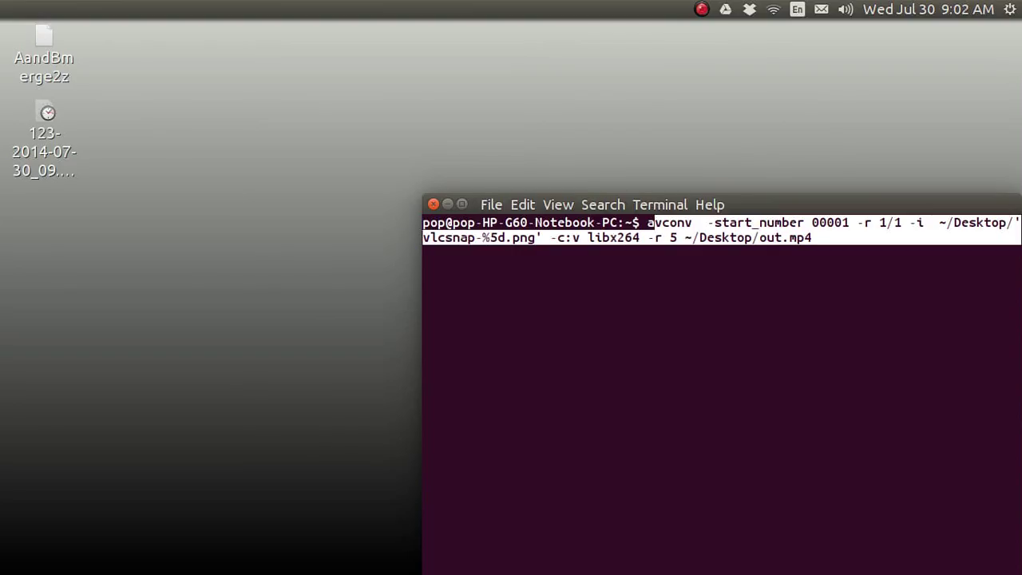
{"action": "left_click", "coordinate": [523, 205]}
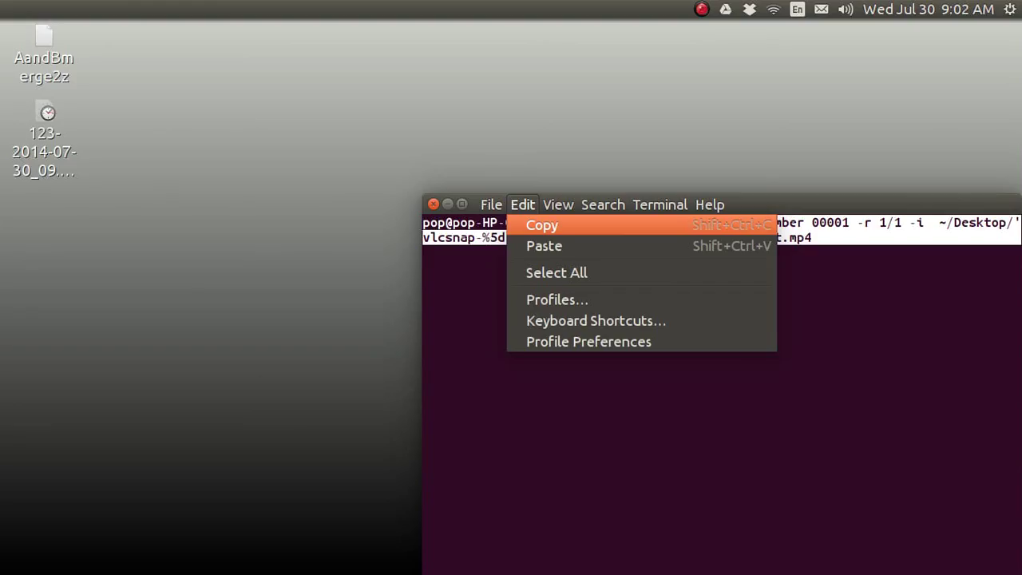
{"action": "left_click", "coordinate": [542, 225]}
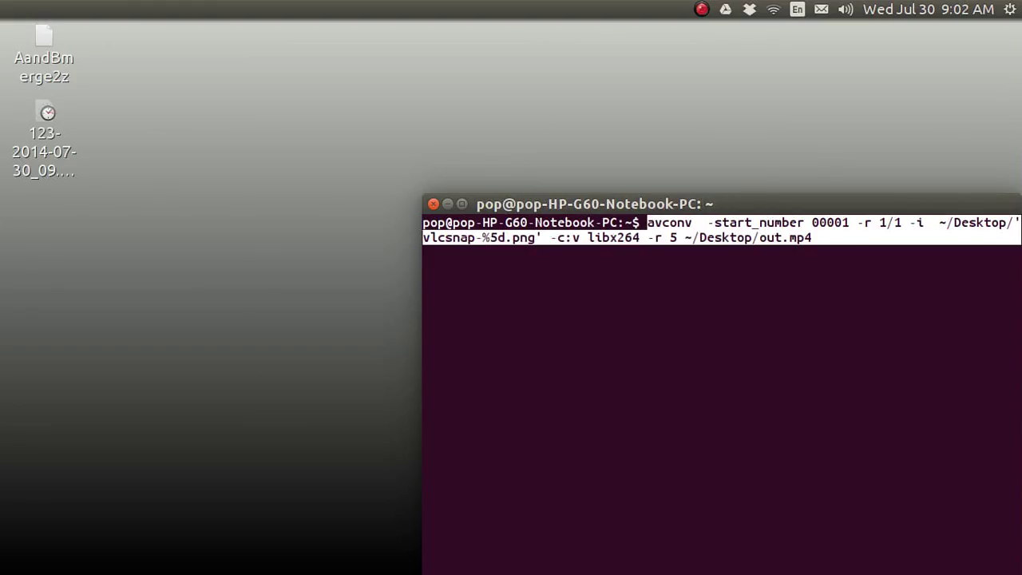
Open a blank document in gedit and paste the copied avconv command into it
{"action": "mouse_move", "coordinate": [1, 48]}
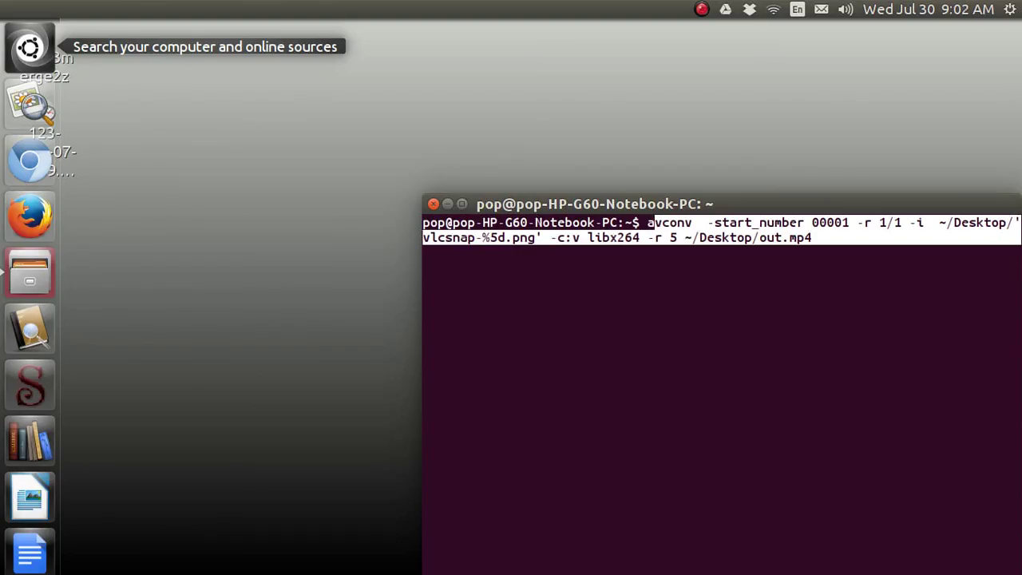
{"action": "right_click", "coordinate": [30, 48]}
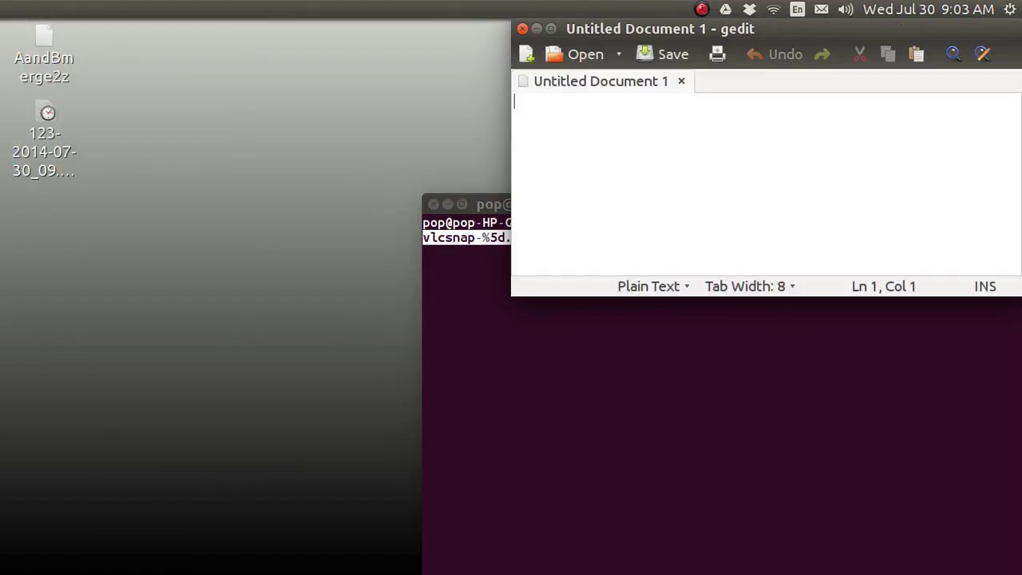
{"action": "key", "text": "ctrl+v"}
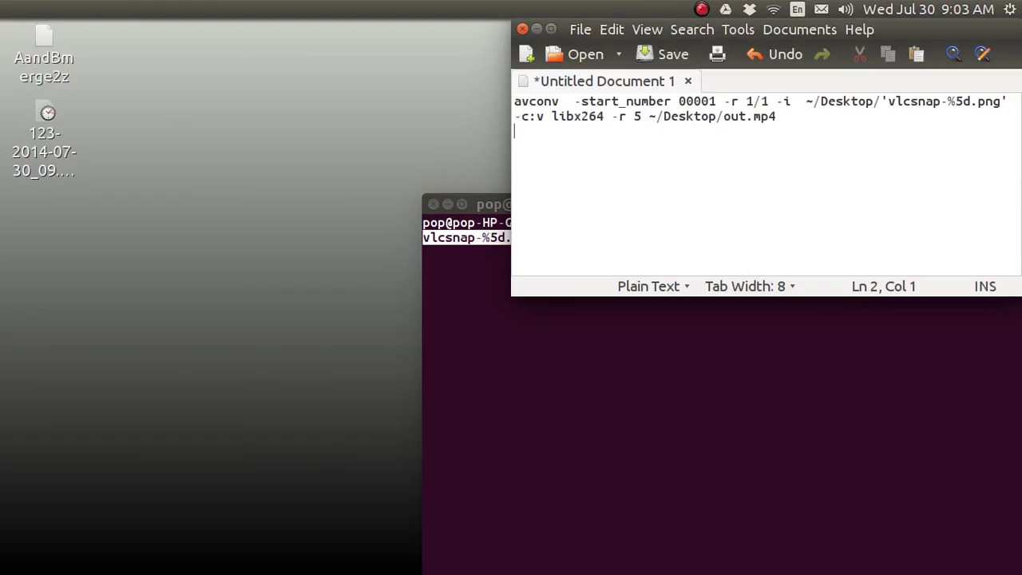
Save the document to the Desktop under the name clay
{"action": "left_click", "coordinate": [581, 29]}
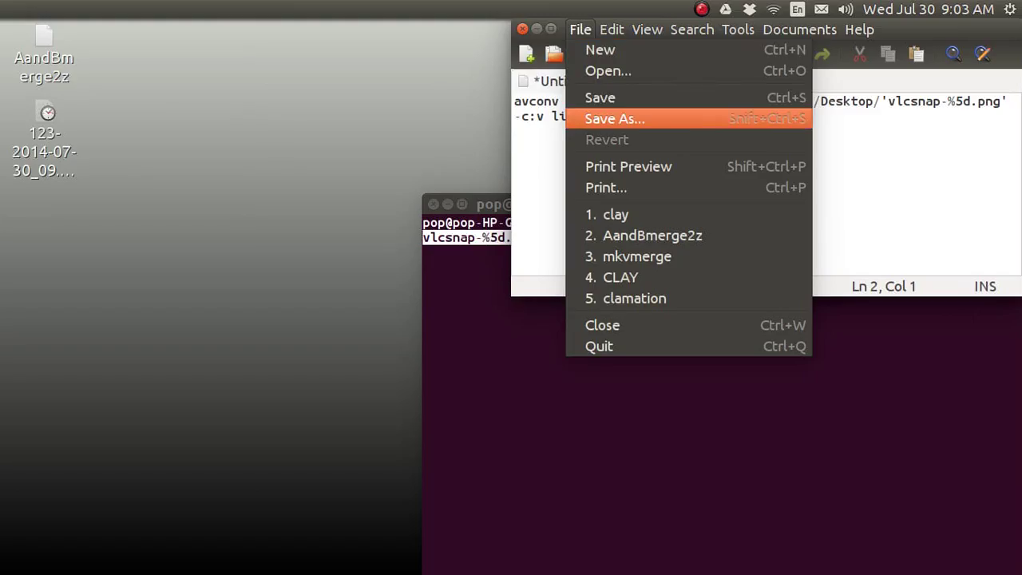
{"action": "key", "text": "Return"}
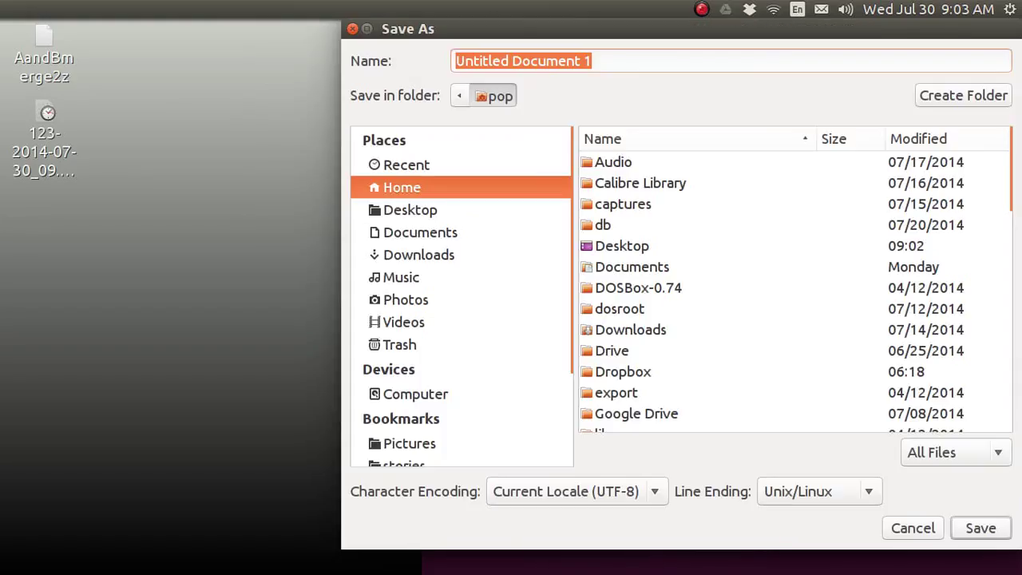
{"action": "key", "text": "alt+d"}
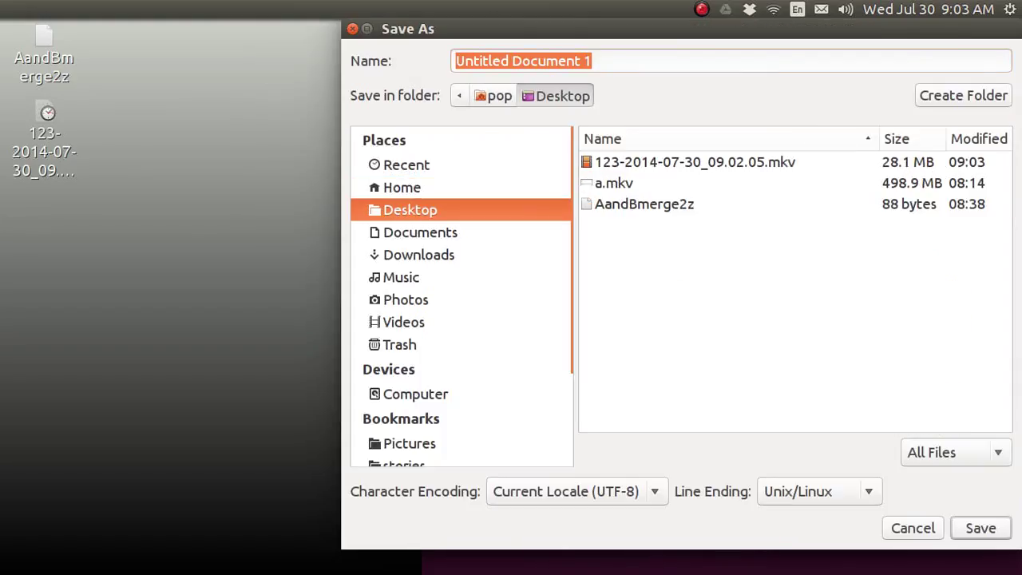
{"action": "key", "text": "End"}
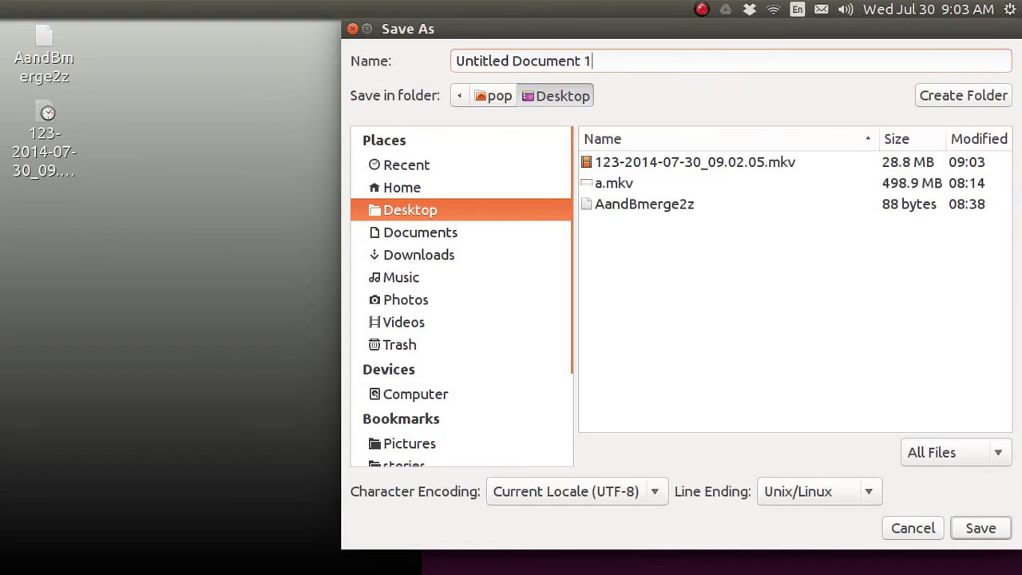
{"action": "key", "text": "BackSpace"}
{"action": "key", "text": "BackSpace"}
{"action": "key", "text": "BackSpace"}
{"action": "key", "text": "BackSpace"}
{"action": "key", "text": "BackSpace"}
{"action": "key", "text": "BackSpace"}
{"action": "key", "text": "BackSpace"}
{"action": "key", "text": "BackSpace"}
{"action": "key", "text": "BackSpace"}
{"action": "key", "text": "BackSpace"}
{"action": "key", "text": "BackSpace"}
{"action": "key", "text": "BackSpace"}
{"action": "key", "text": "BackSpace"}
{"action": "key", "text": "BackSpace"}
{"action": "key", "text": "BackSpace"}
{"action": "key", "text": "BackSpace"}
{"action": "key", "text": "BackSpace"}
{"action": "key", "text": "BackSpace"}
{"action": "key", "text": "BackSpace"}
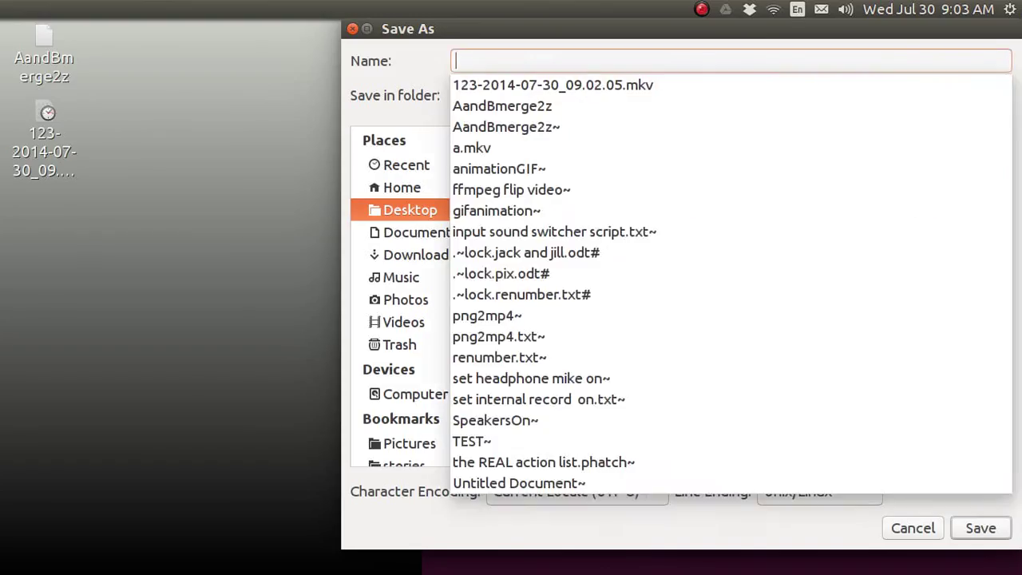
{"action": "type", "text": "clay"}
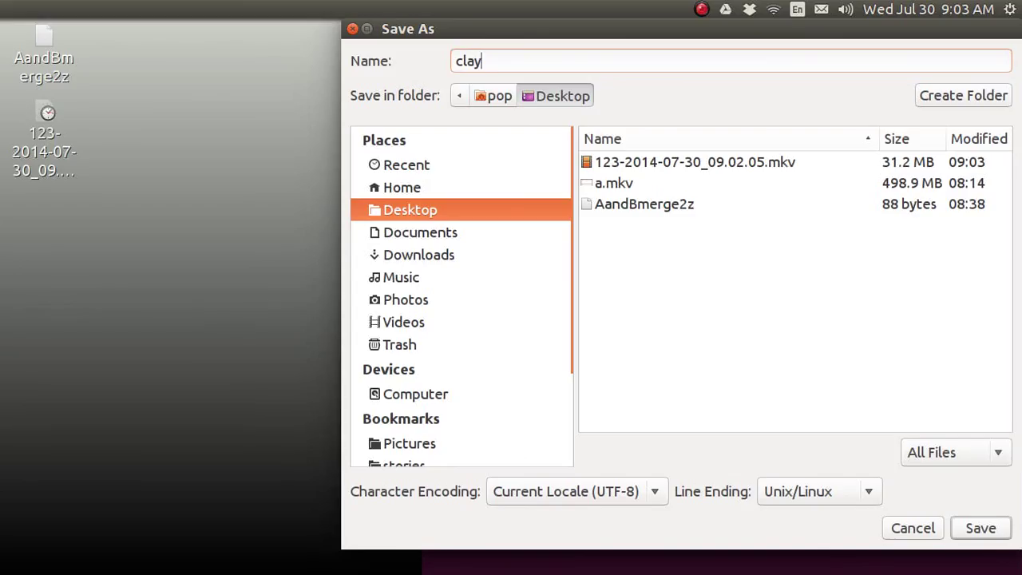
{"action": "key", "text": "Return"}
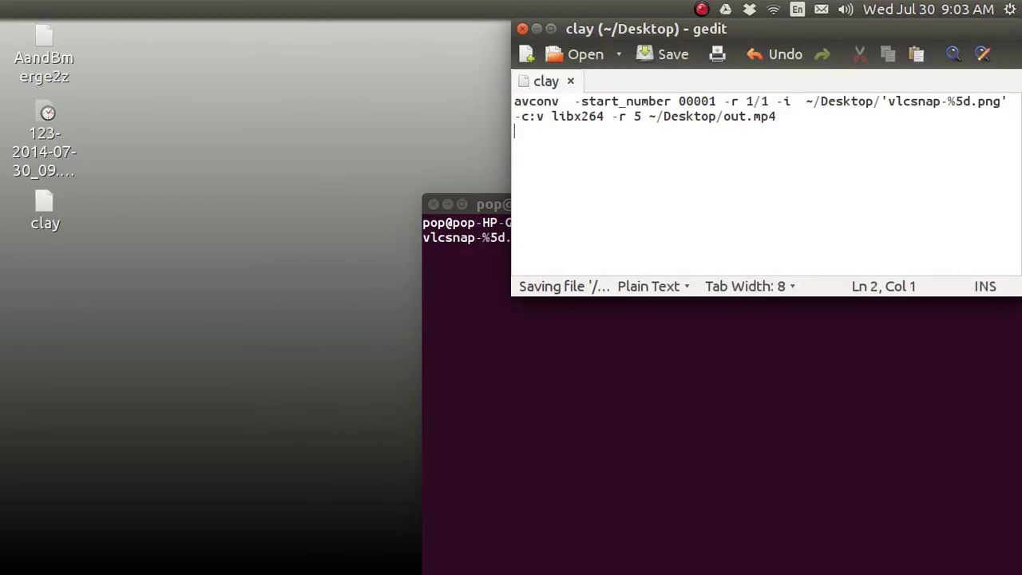
Allow the clay file on the Desktop to be executed as a program in its permissions
{"action": "left_click", "coordinate": [44, 212]}
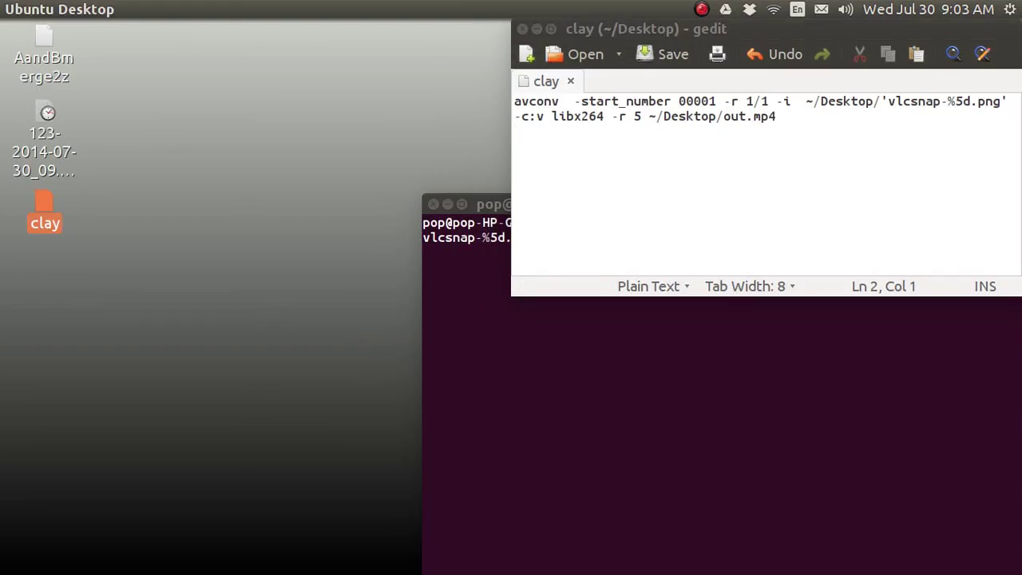
{"action": "right_click", "coordinate": [48, 212]}
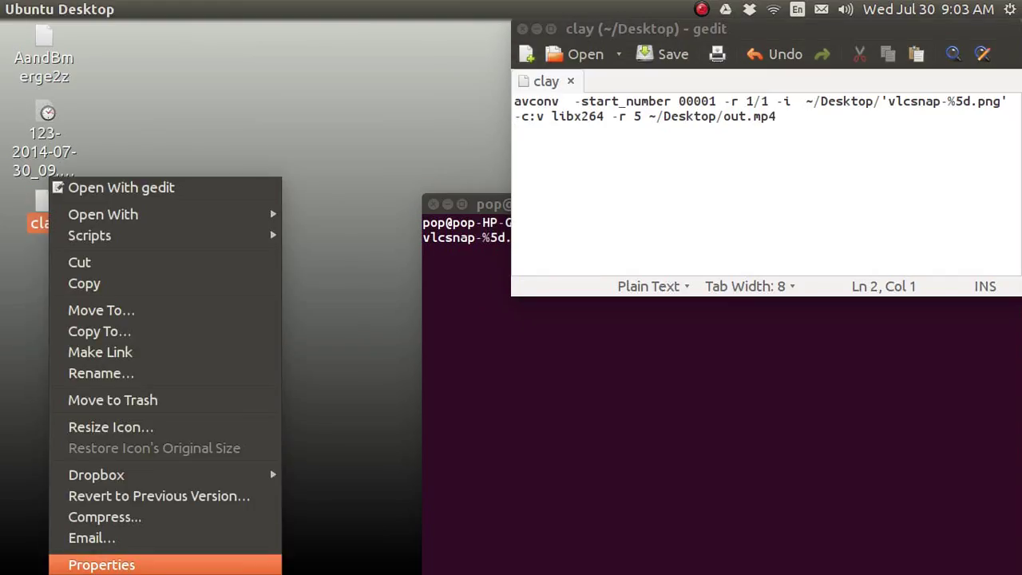
{"action": "left_click", "coordinate": [101, 565]}
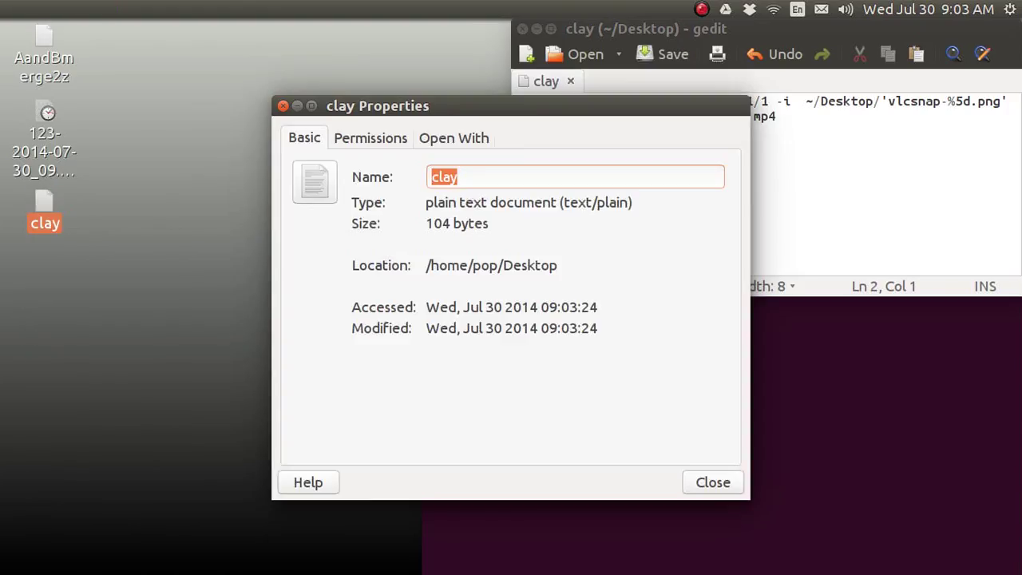
{"action": "key", "text": "ctrl+Page_Down"}
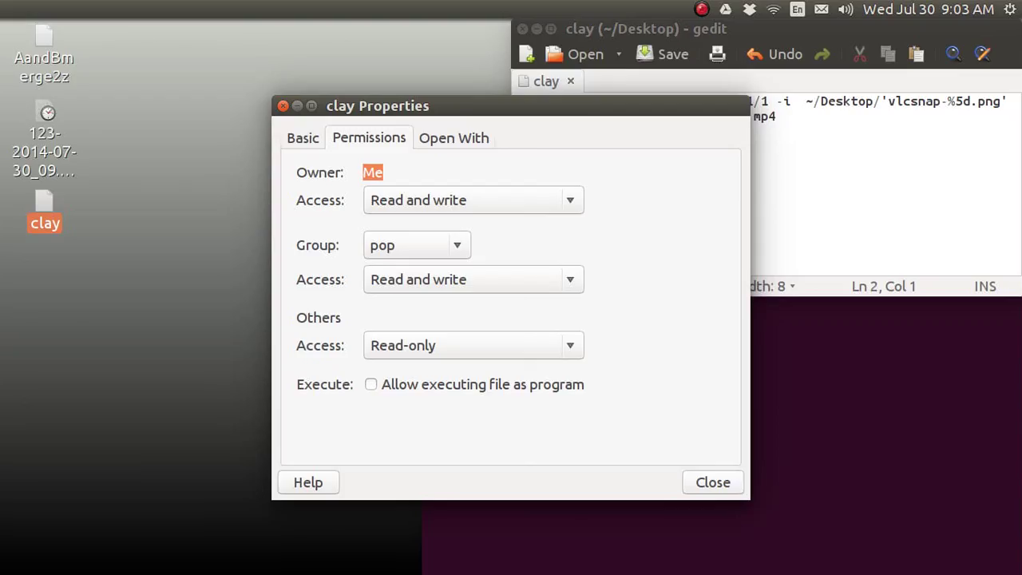
{"action": "key", "text": "space"}
{"action": "key", "text": "Escape"}
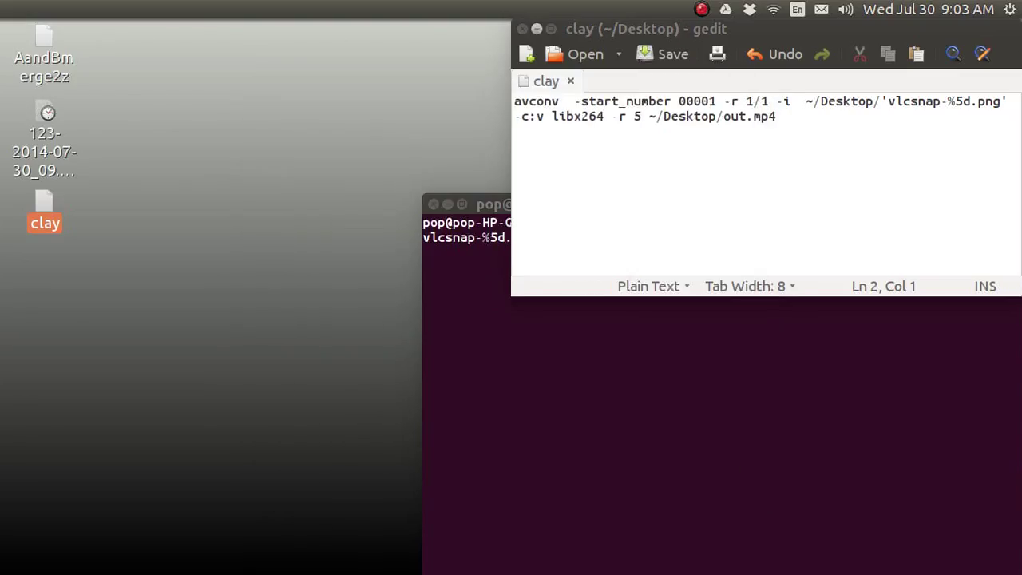
Close the text editor and terminal windows, and open clay from the Desktop to display its contents
{"action": "key", "text": "ctrl+q"}
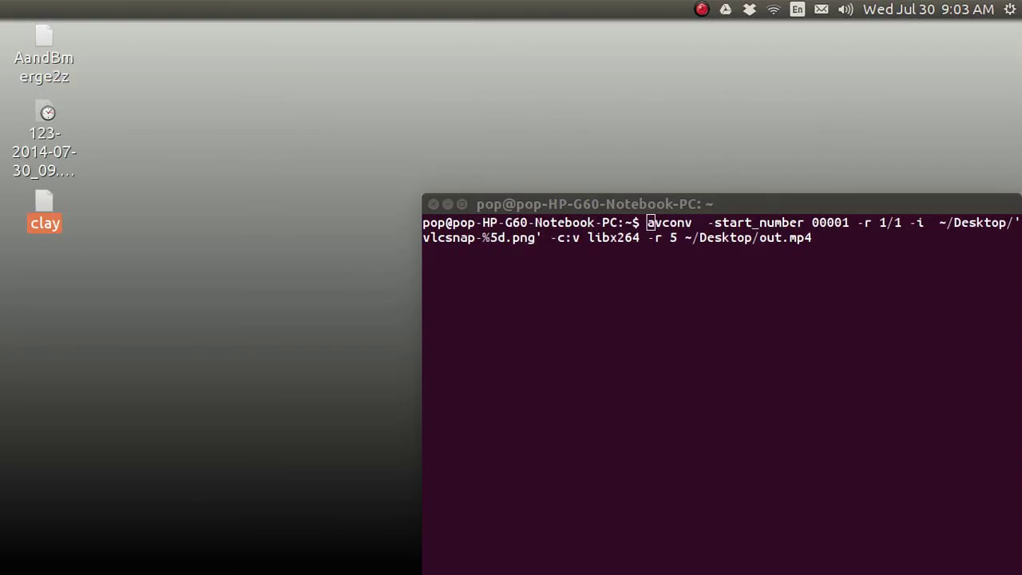
{"action": "key", "text": "alt+F4"}
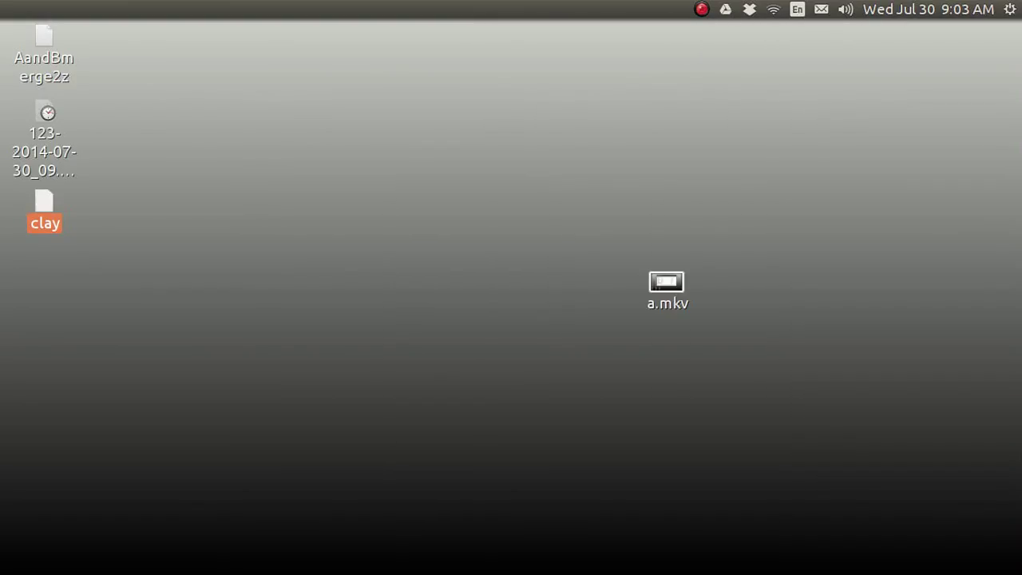
{"action": "key", "text": "Return"}
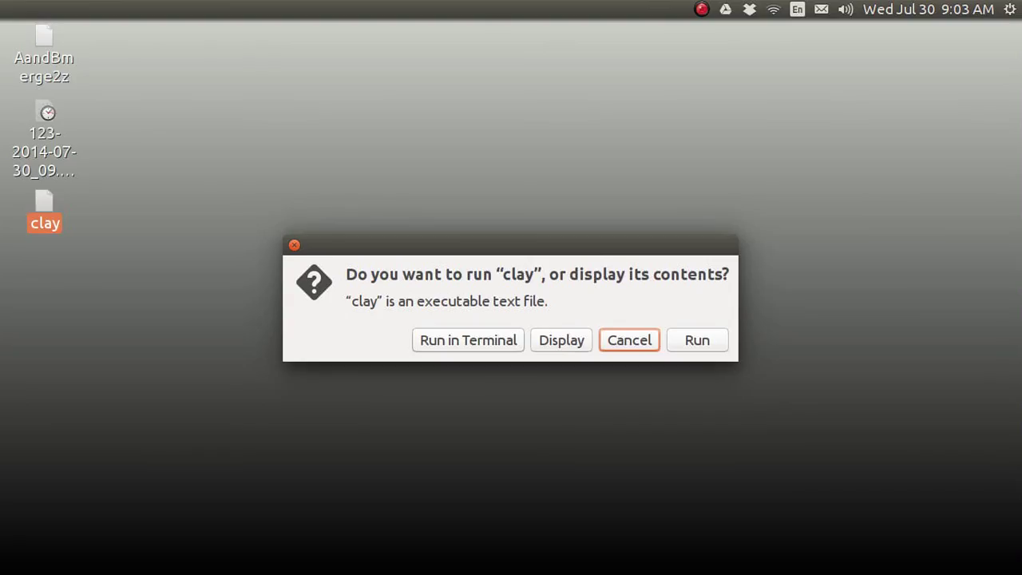
{"action": "key", "text": "Left"}
{"action": "key", "text": "Return"}
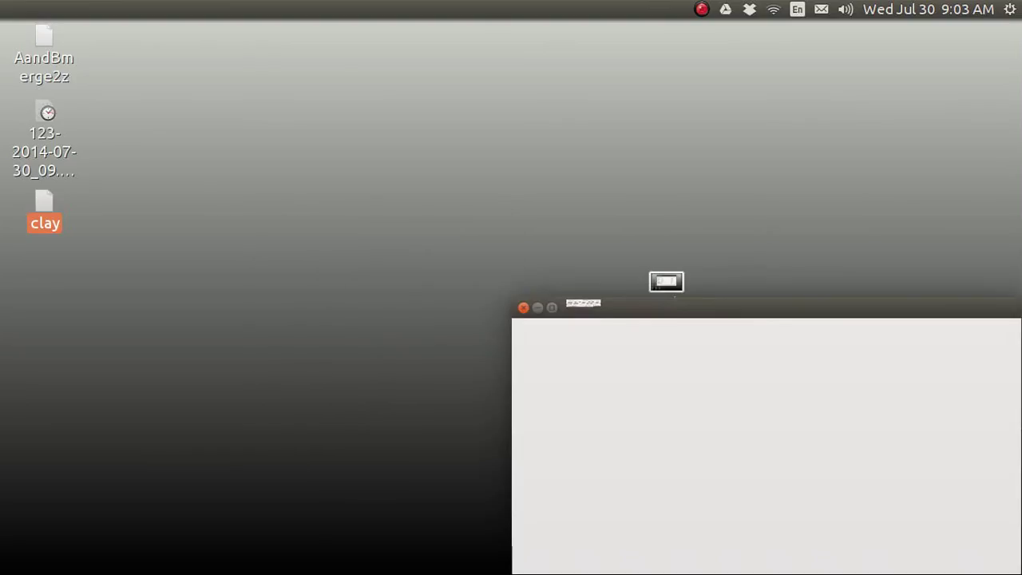